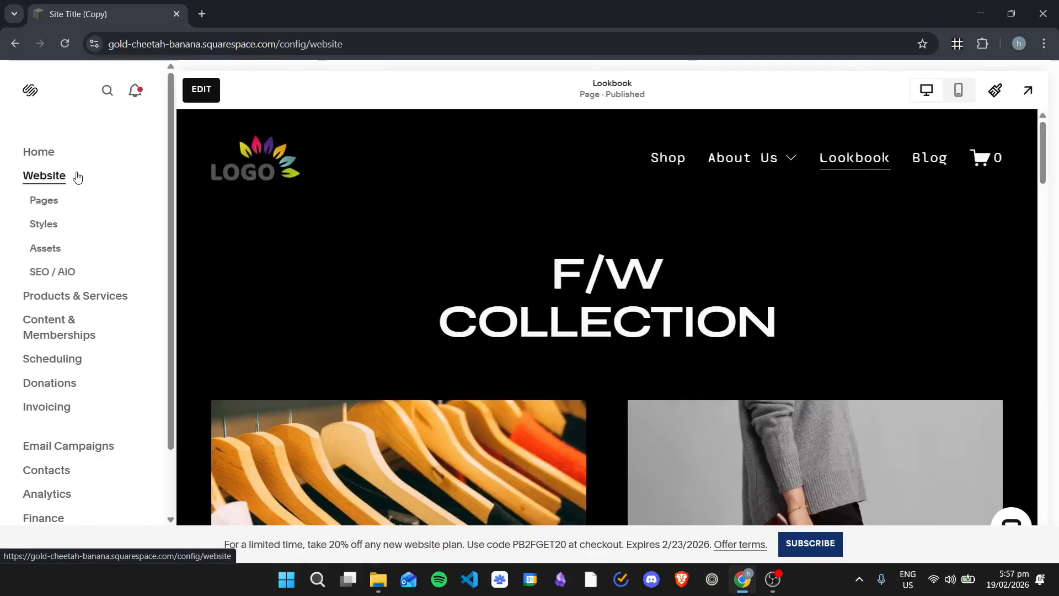
- Open the website's page list and look over its Main Navigation and Not Linked sections
click(201, 90)
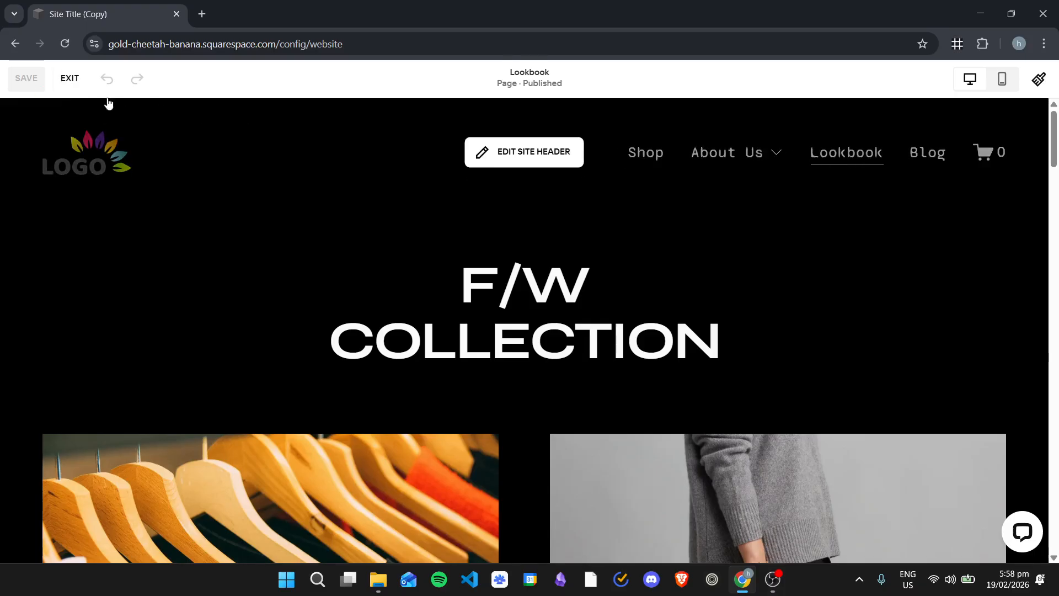
click(61, 80)
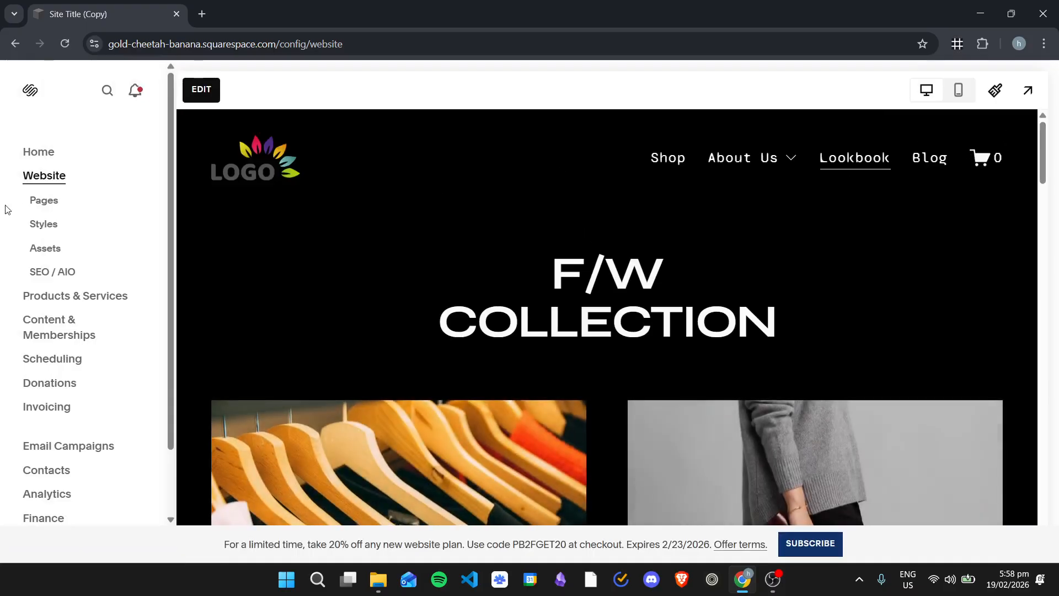
click(44, 200)
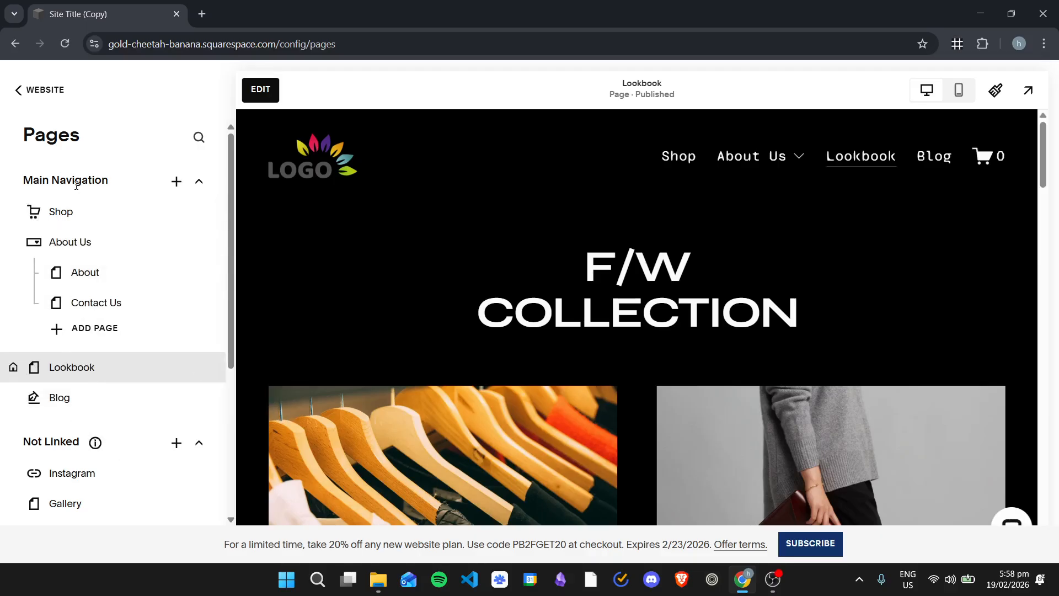
scroll(68, 422, down, 3)
scroll(99, 411, down, 2)
scroll(124, 248, up, 5)
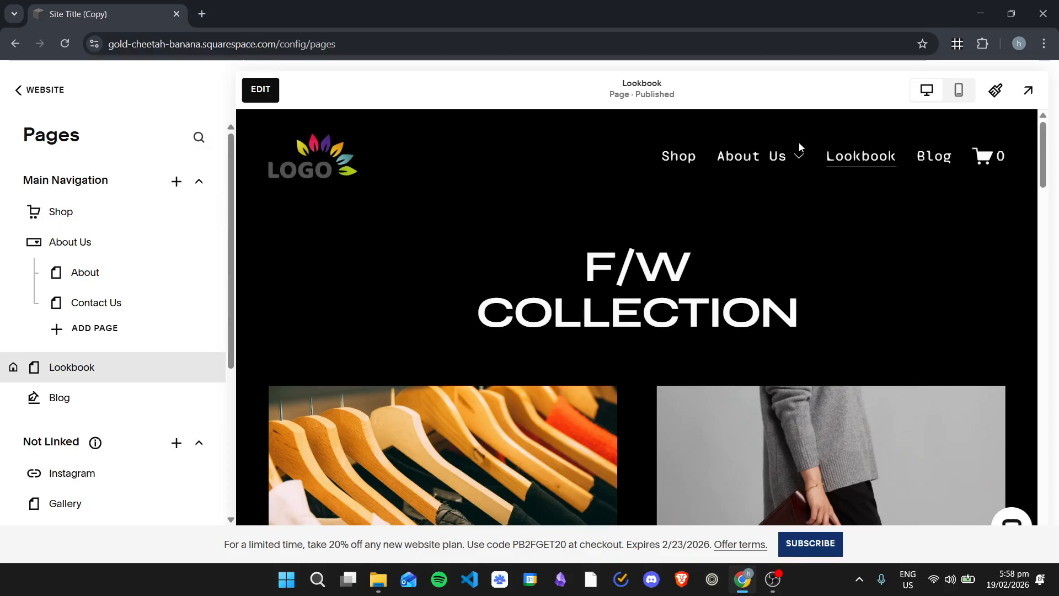
- Reorder the Main Navigation so that Lookbook comes first and Blog sits directly below it
mouse_move(731, 156)
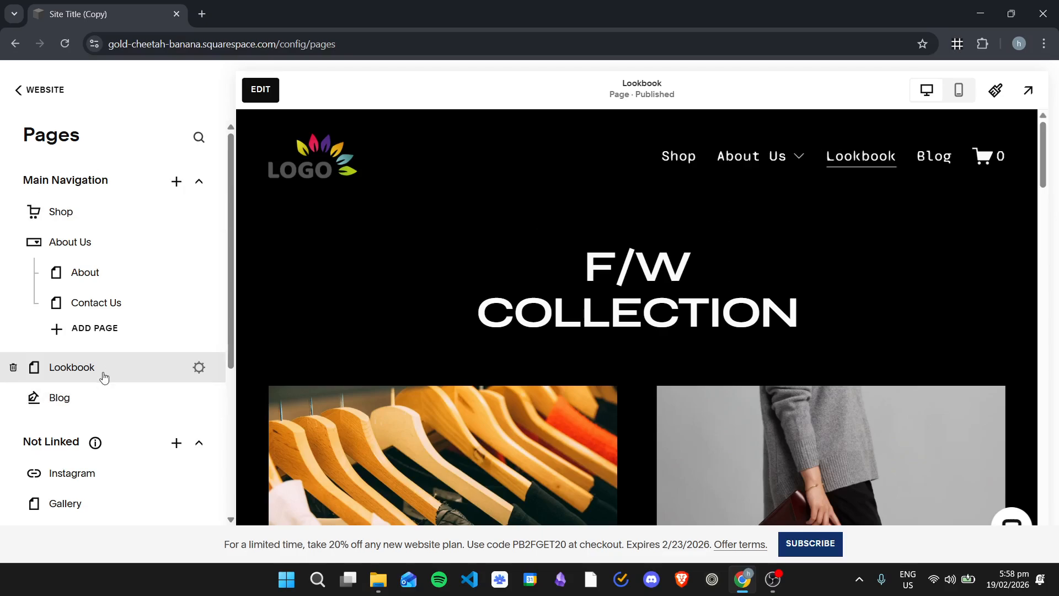
drag(101, 368, 100, 216)
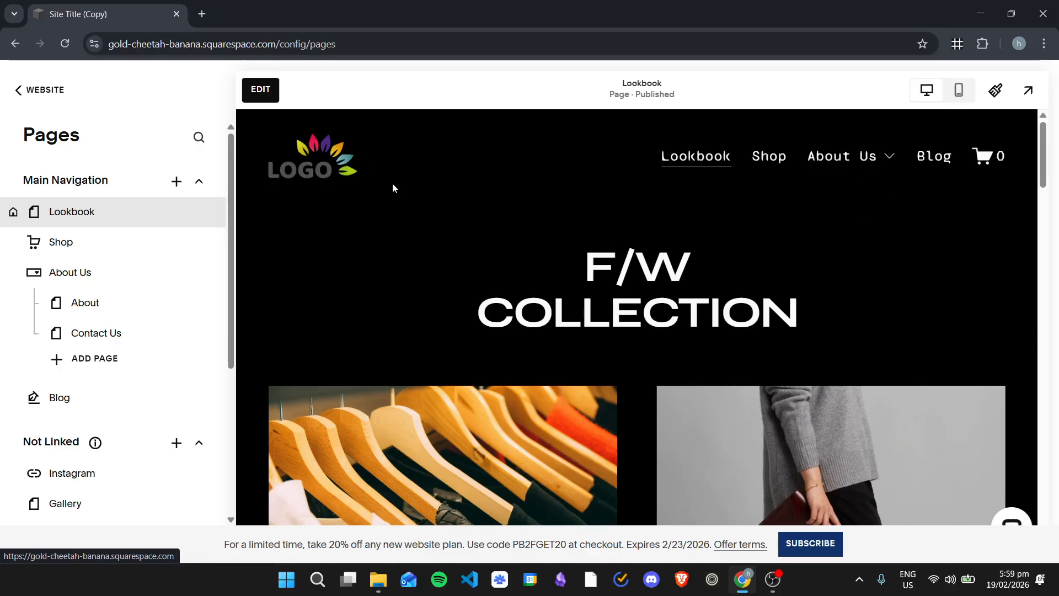
drag(83, 402, 99, 243)
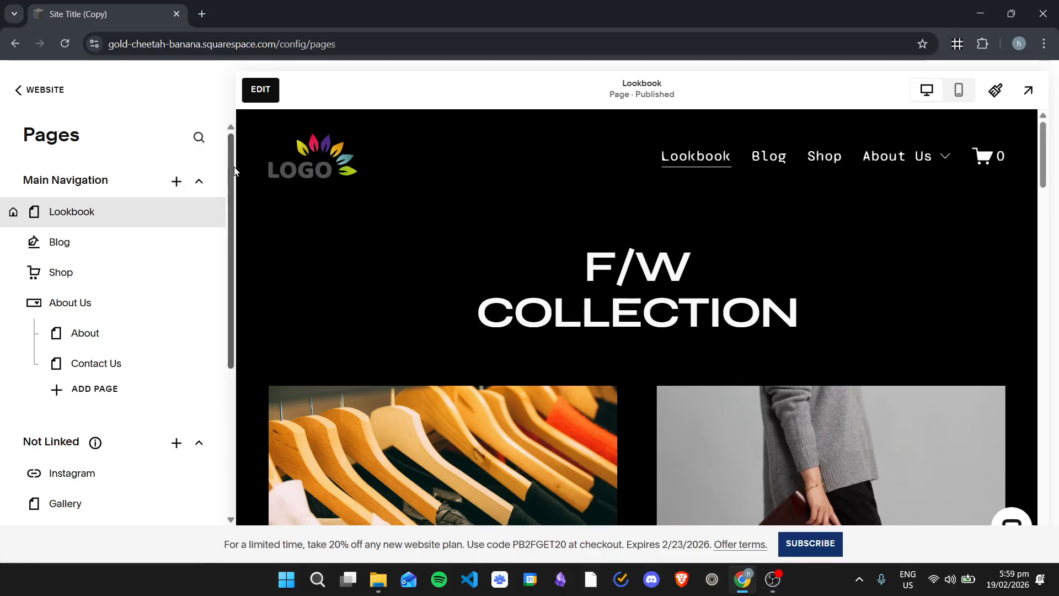
- Try to delete the Lookbook homepage, then start deleting the Blog page and cancel it
scroll(166, 264, down, 2)
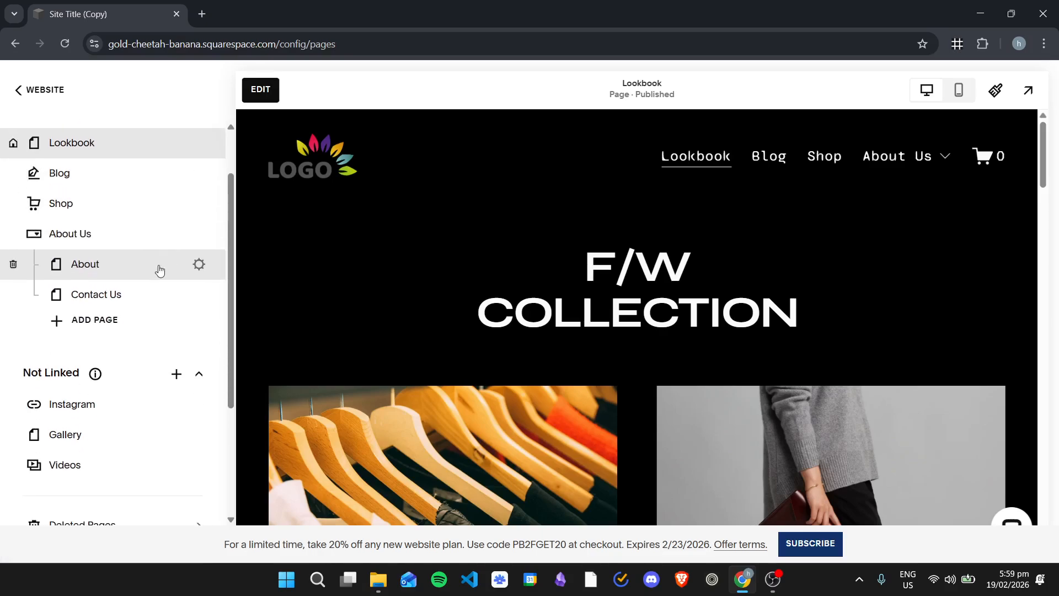
scroll(178, 364, down, 2)
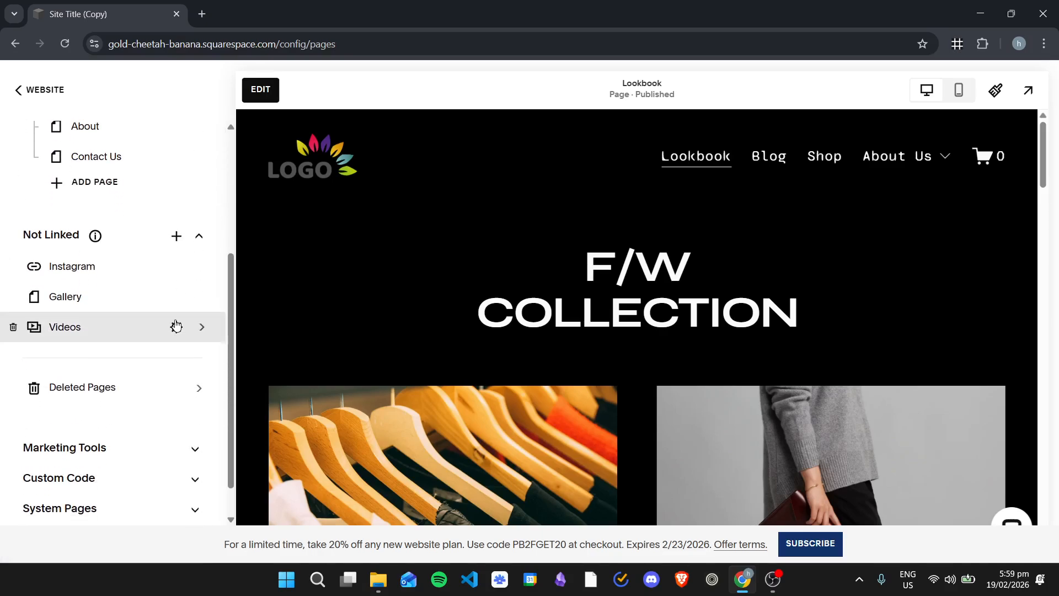
scroll(174, 301, up, 4)
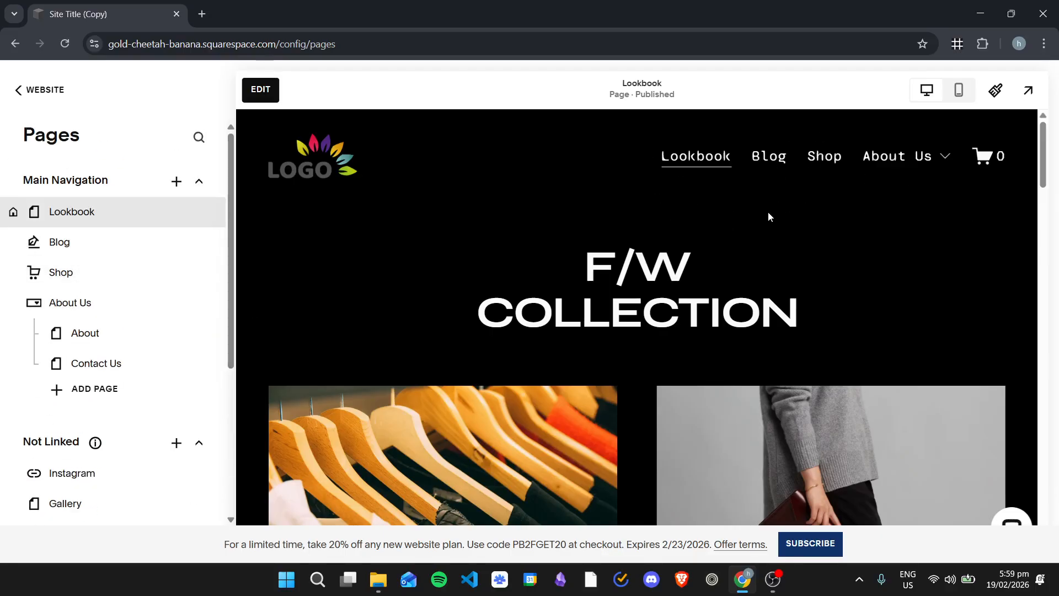
mouse_move(16, 219)
click(14, 215)
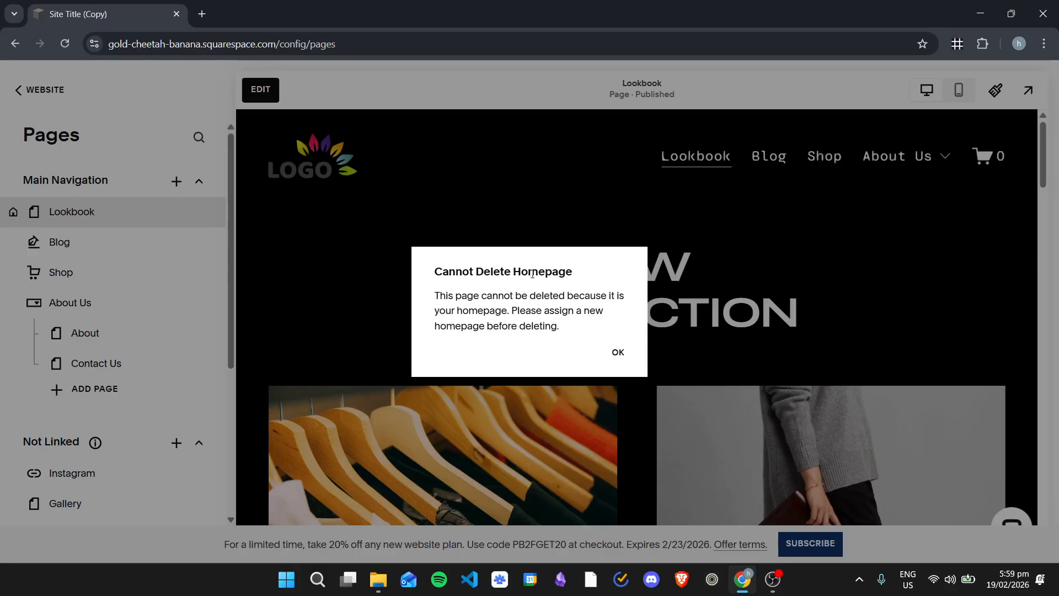
click(618, 355)
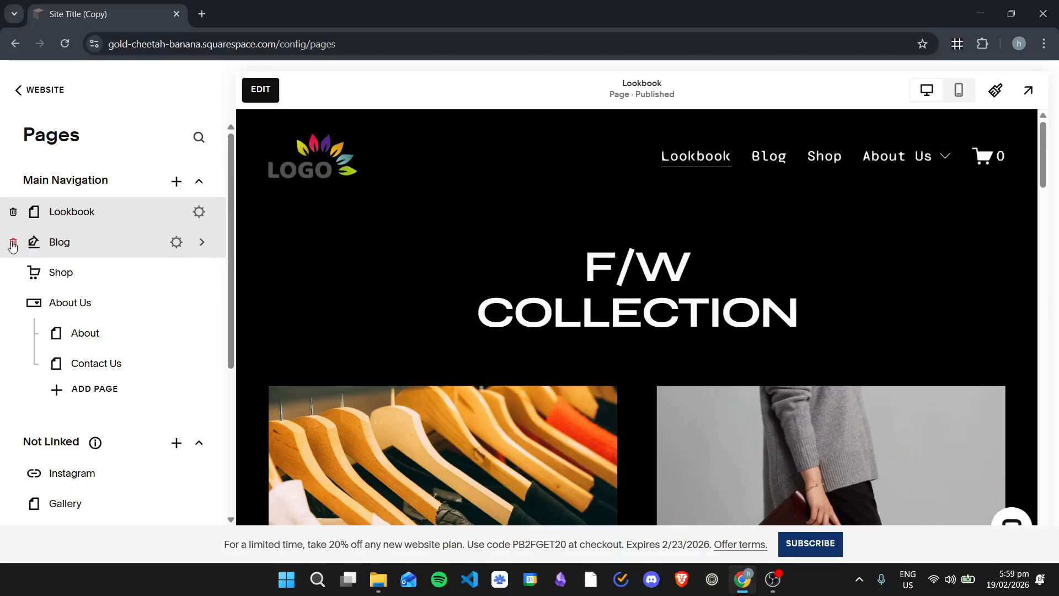
click(12, 244)
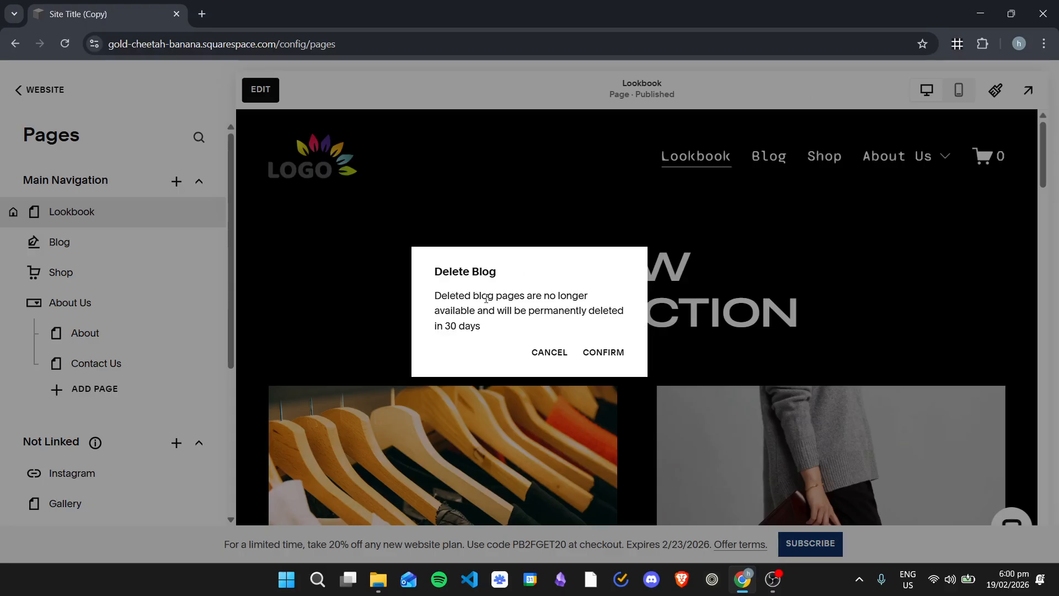
click(549, 354)
- View the Deleted Pages list and return to the page list
scroll(154, 305, down, 4)
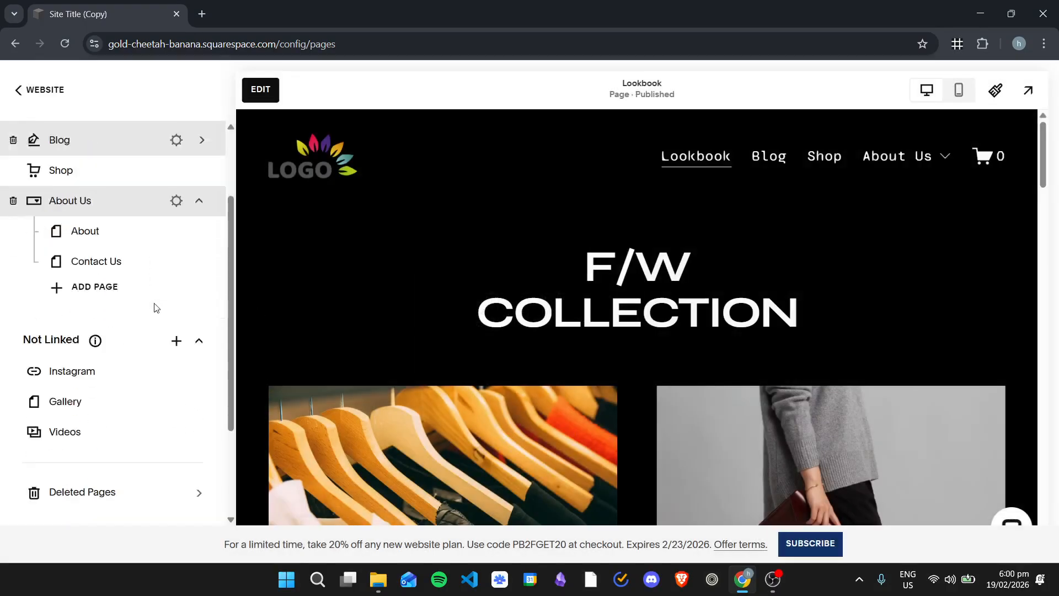
click(113, 386)
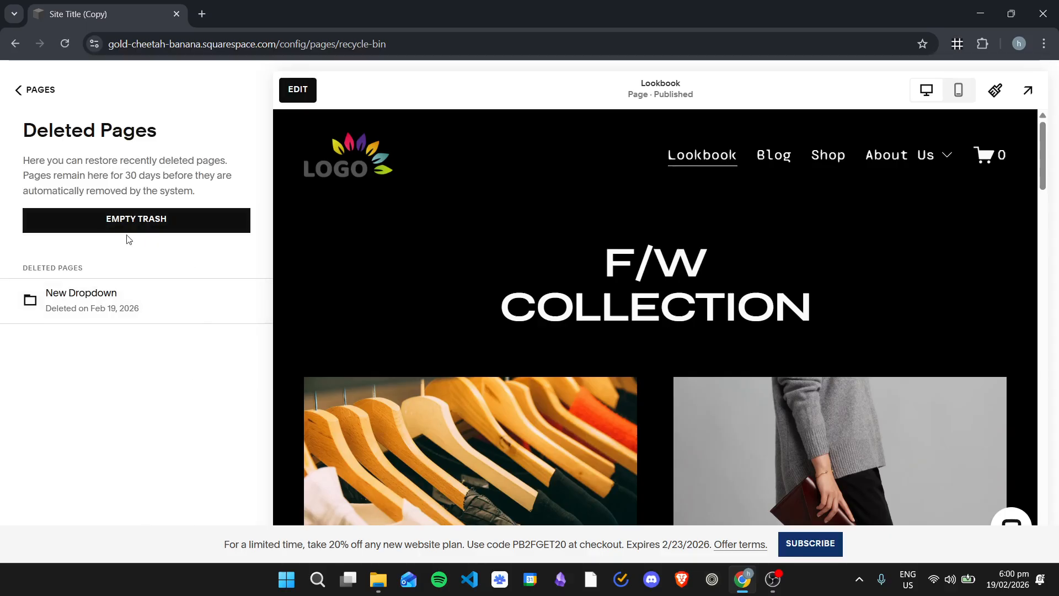
click(37, 92)
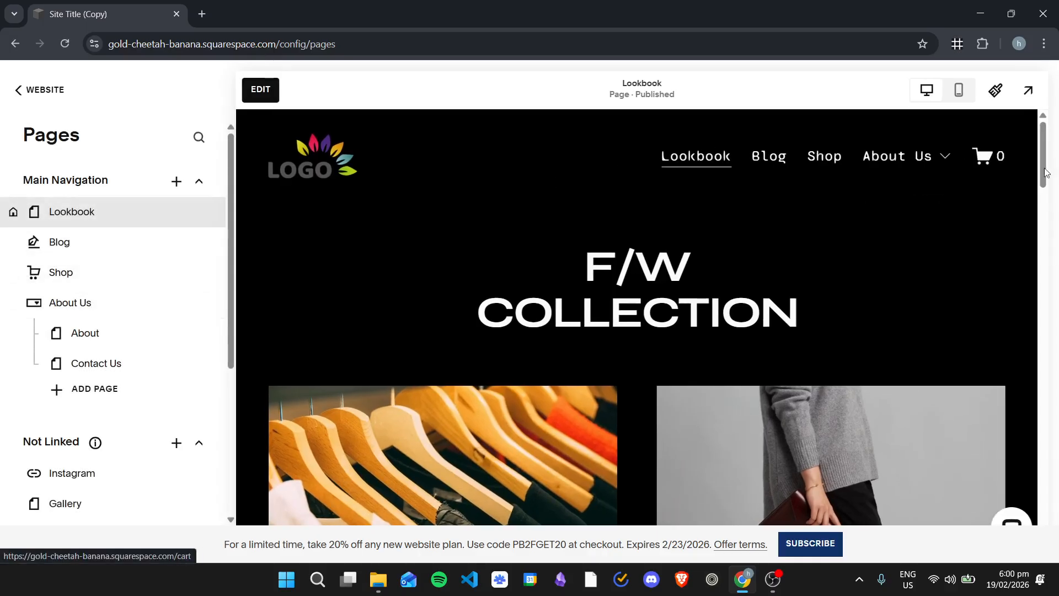
- Move the Blog page from Main Navigation into the Not Linked section
scroll(254, 291, down, 2)
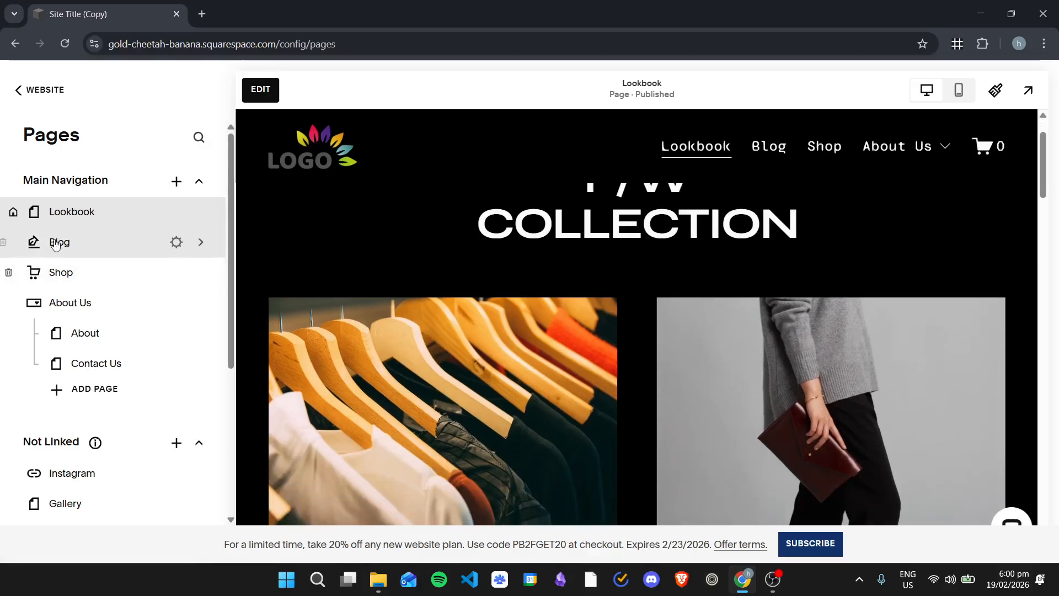
drag(94, 247, 133, 414)
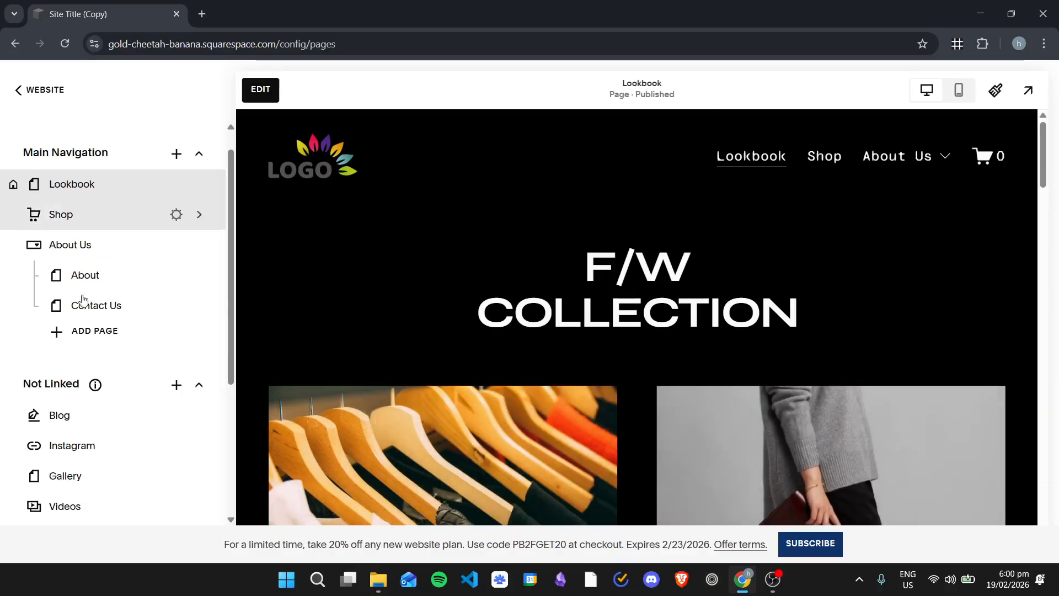
mouse_move(94, 384)
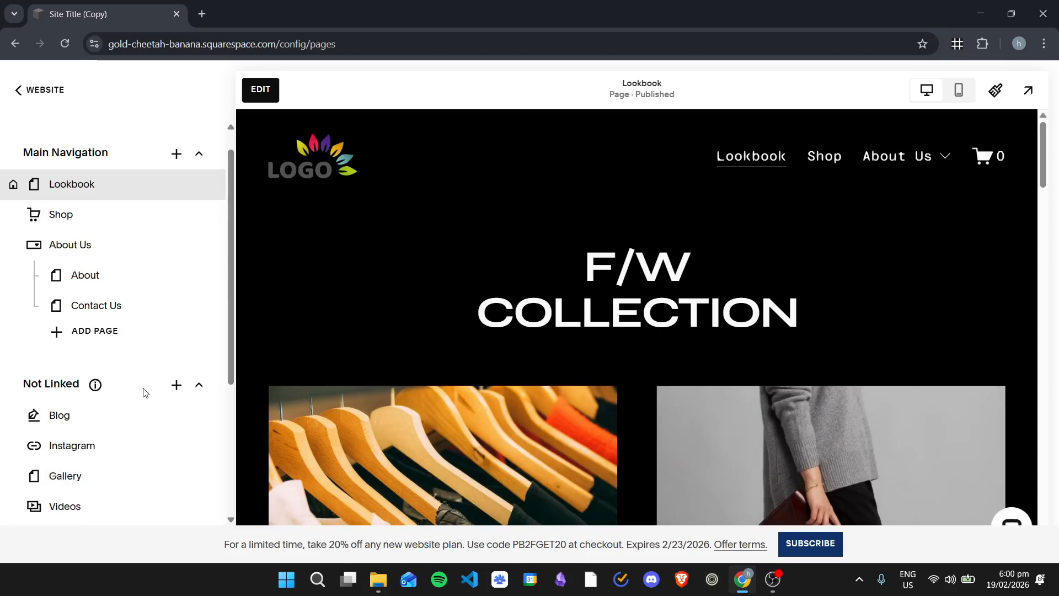
scroll(172, 442, down, 3)
scroll(172, 381, up, 3)
- Open the site header for editing and remove its logo image
click(276, 88)
click(570, 164)
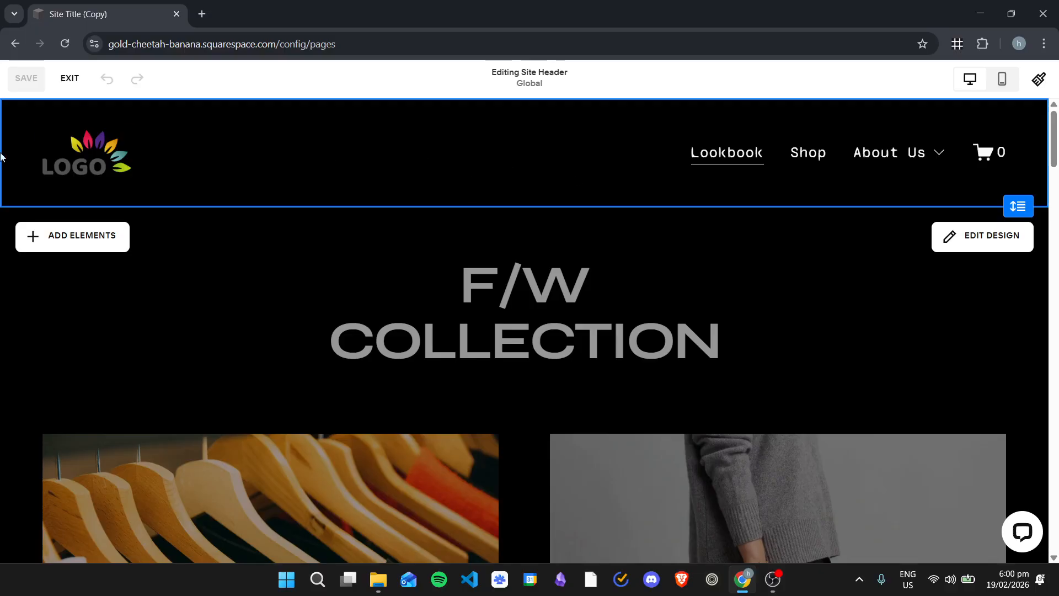
click(93, 153)
click(159, 141)
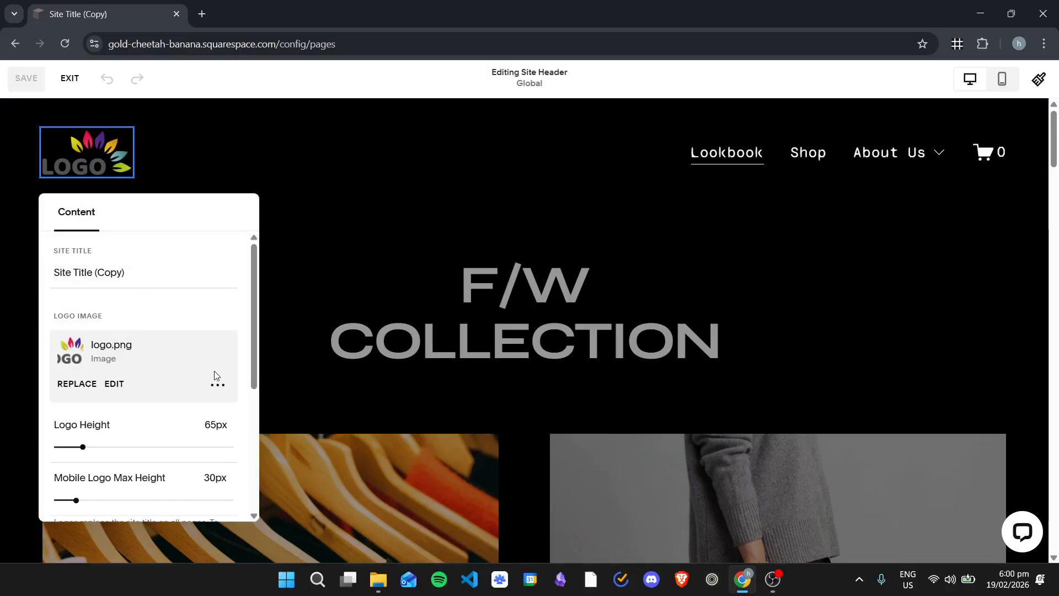
click(218, 384)
click(156, 420)
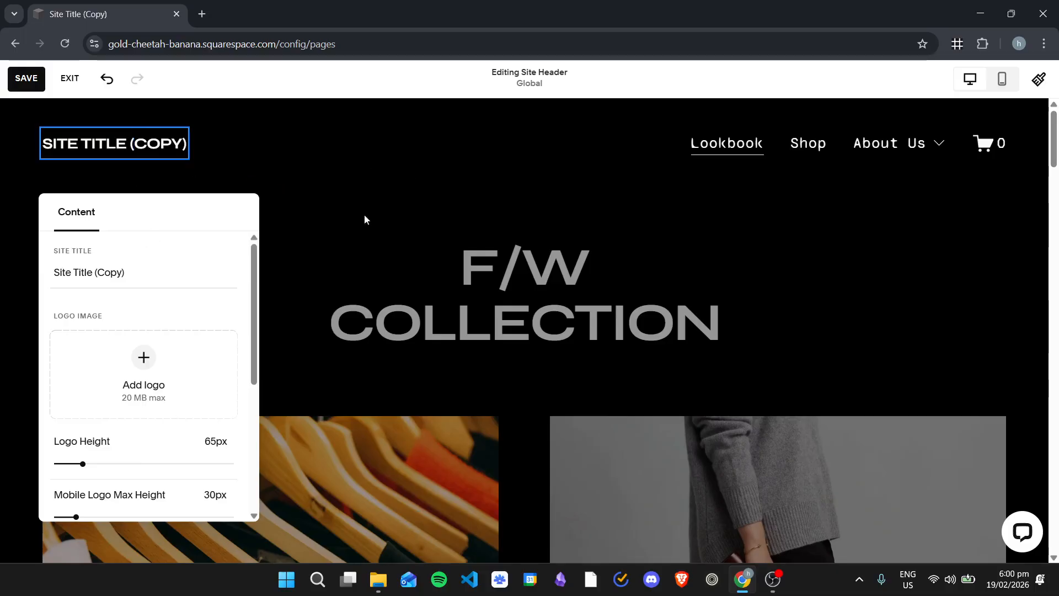
- Replace the site title with "Company Name"
click(163, 270)
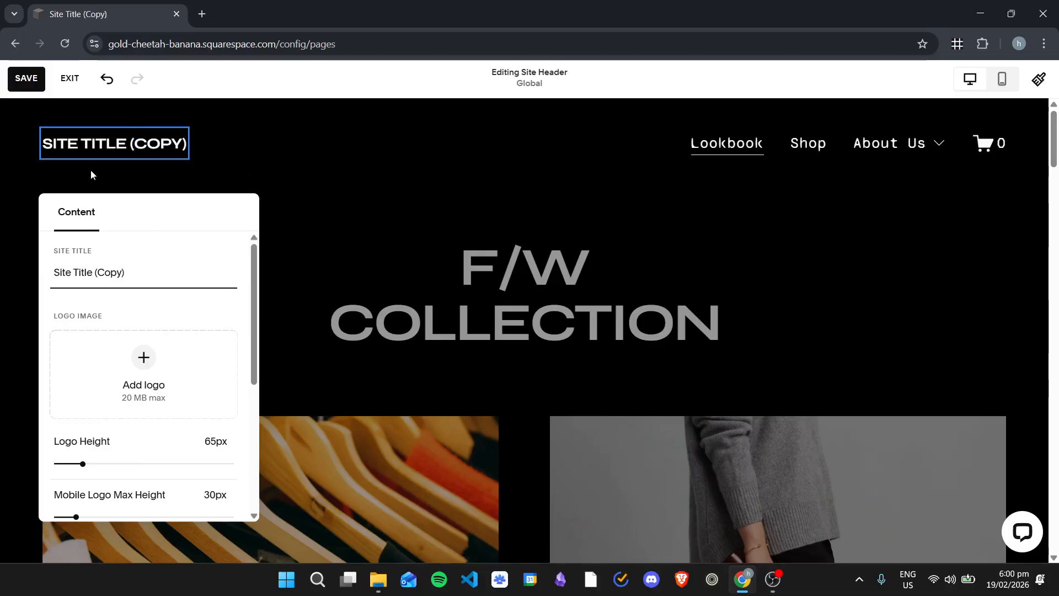
drag(93, 272, 184, 271)
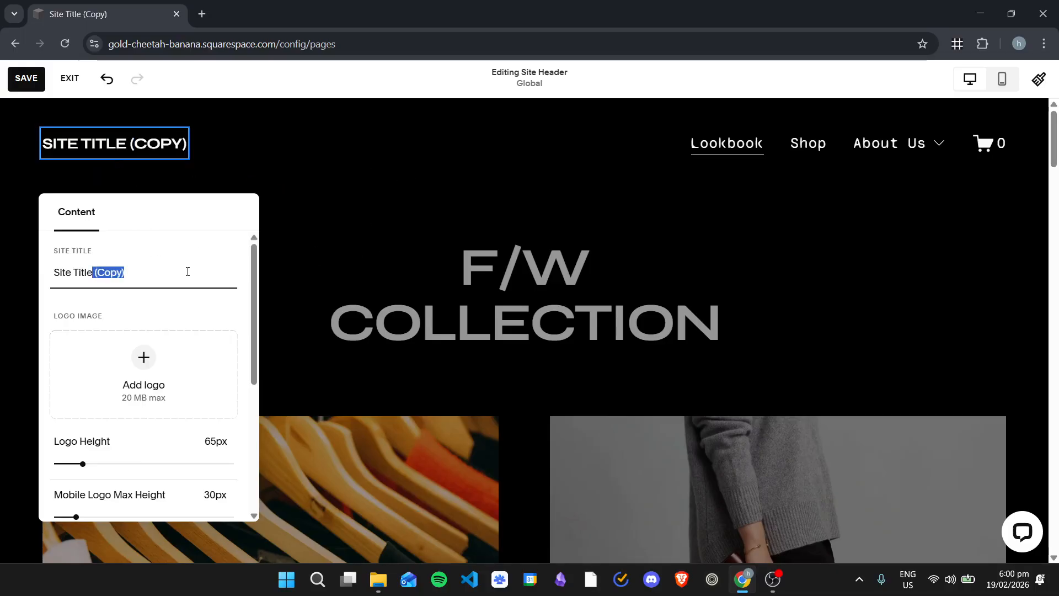
key(BackSpace)
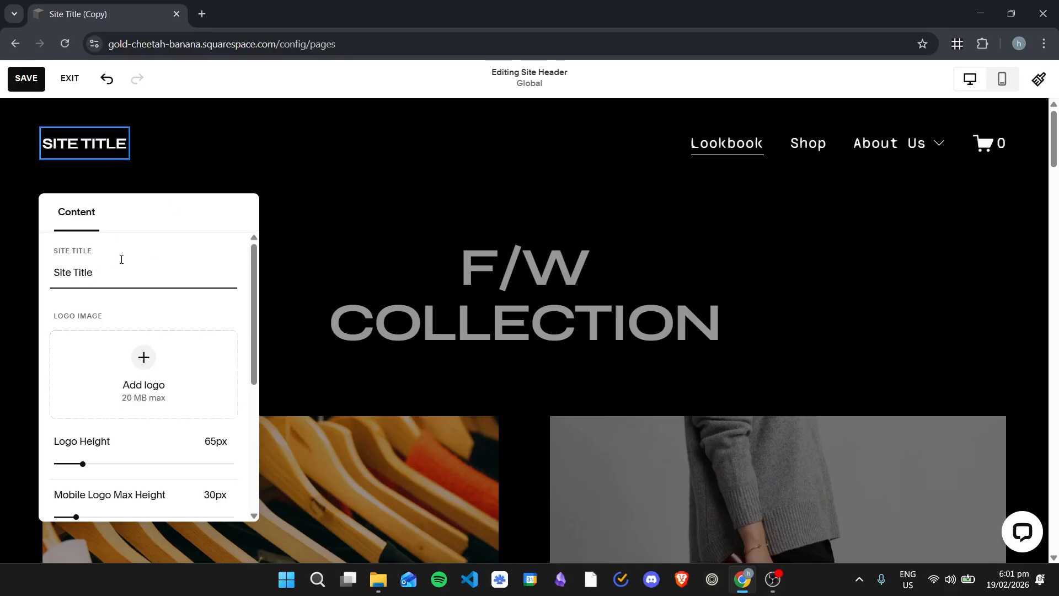
key(ctrl+a)
key(BackSpace)
text(Company )
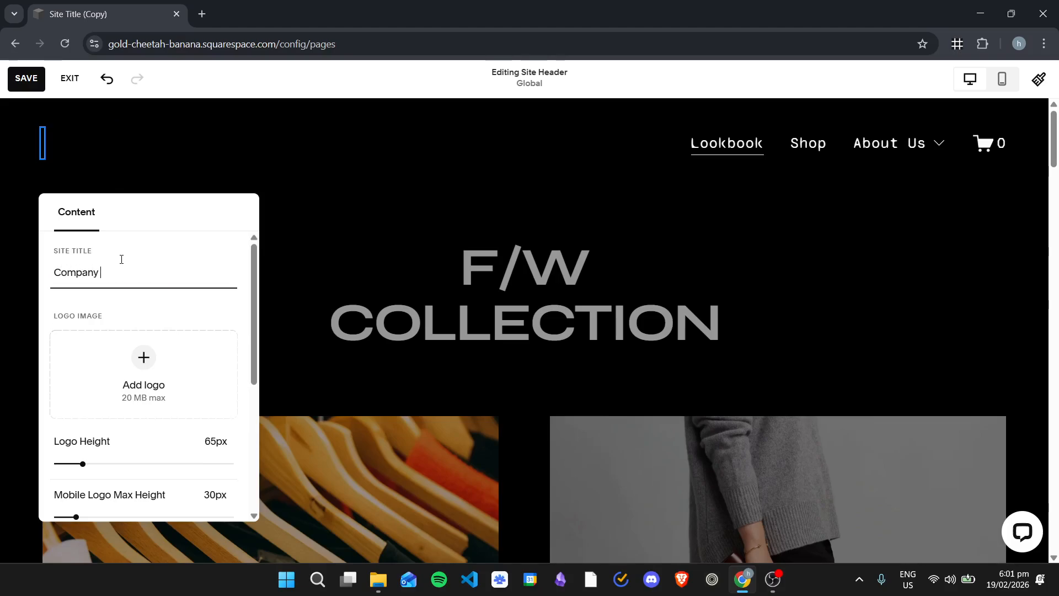
text(Name)
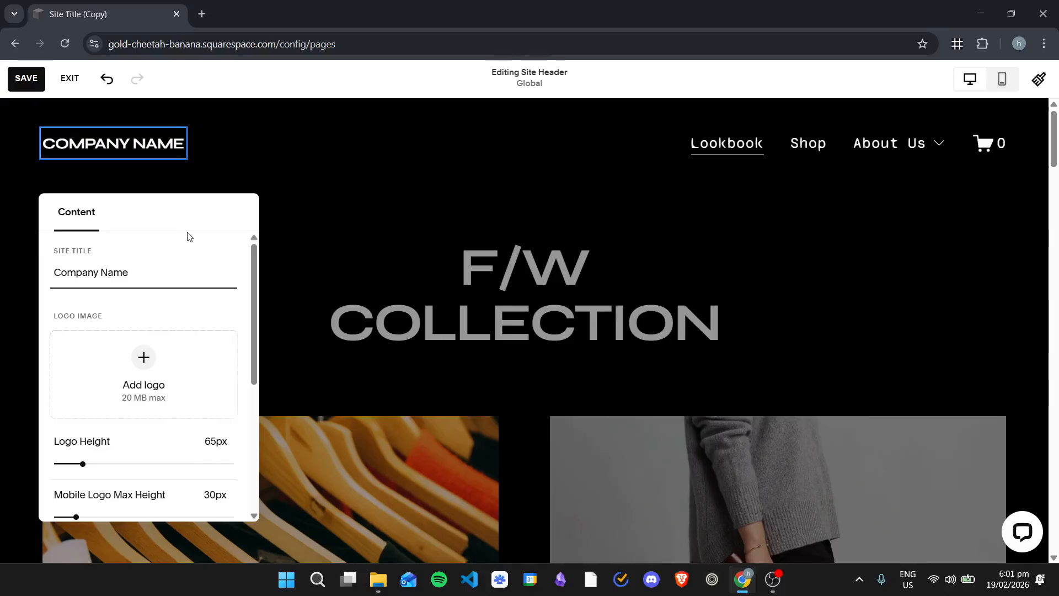
- Upload logo.png from the computer as the header's logo image
click(138, 367)
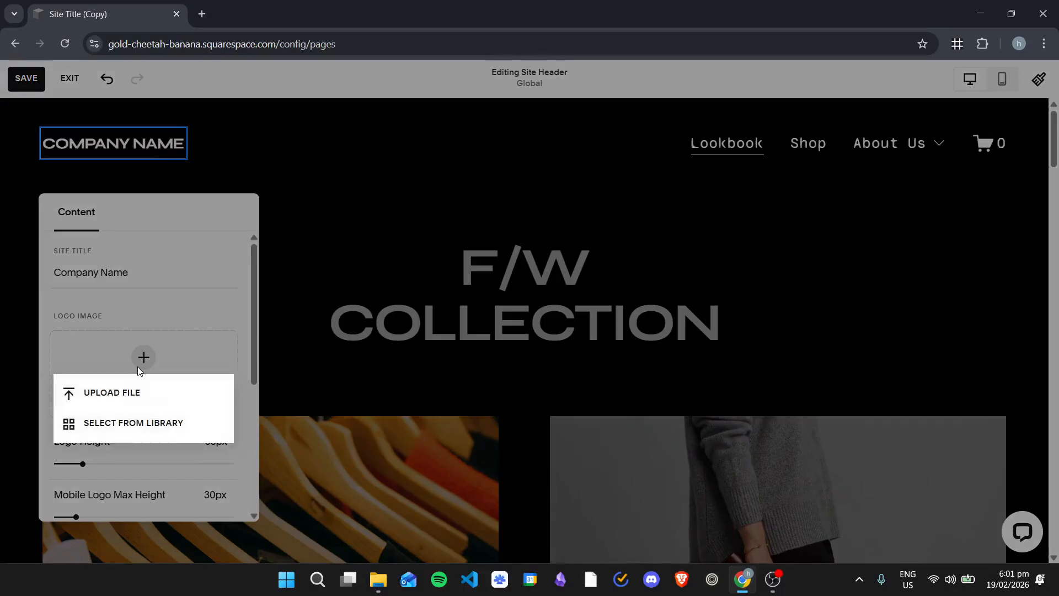
click(167, 393)
double_click(336, 180)
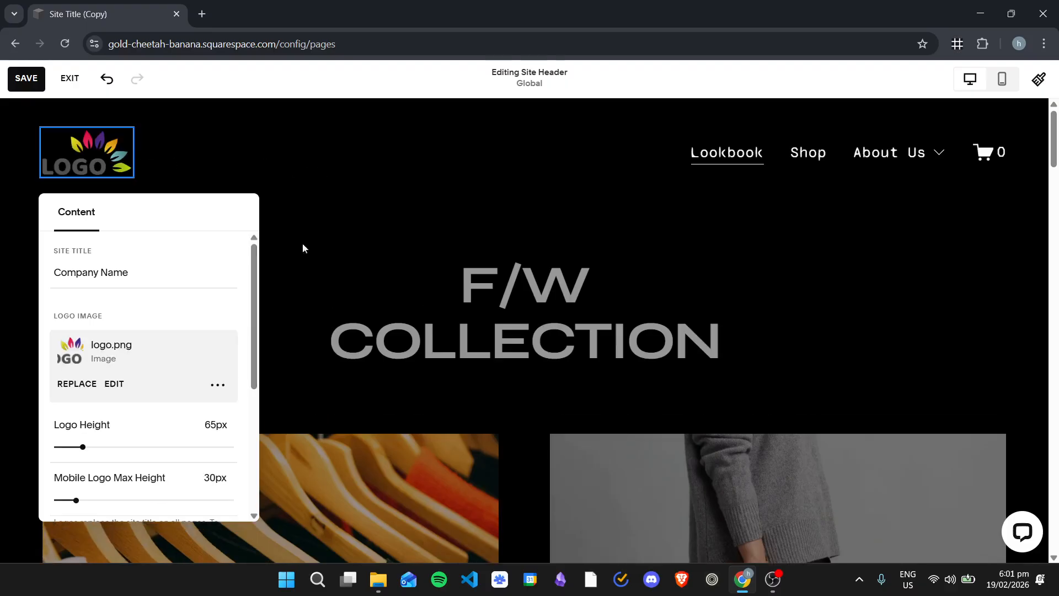
- Examine the logo height and mobile logo settings, then preview the header in mobile view and return to desktop view
scroll(105, 395, down, 4)
scroll(94, 316, up, 1)
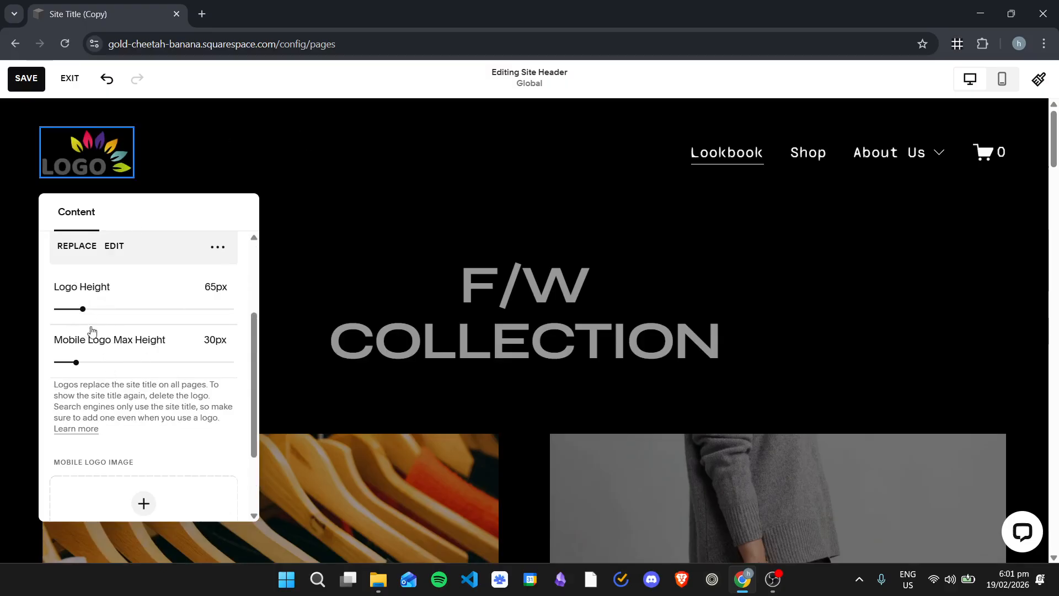
scroll(141, 343, down, 3)
scroll(215, 336, up, 5)
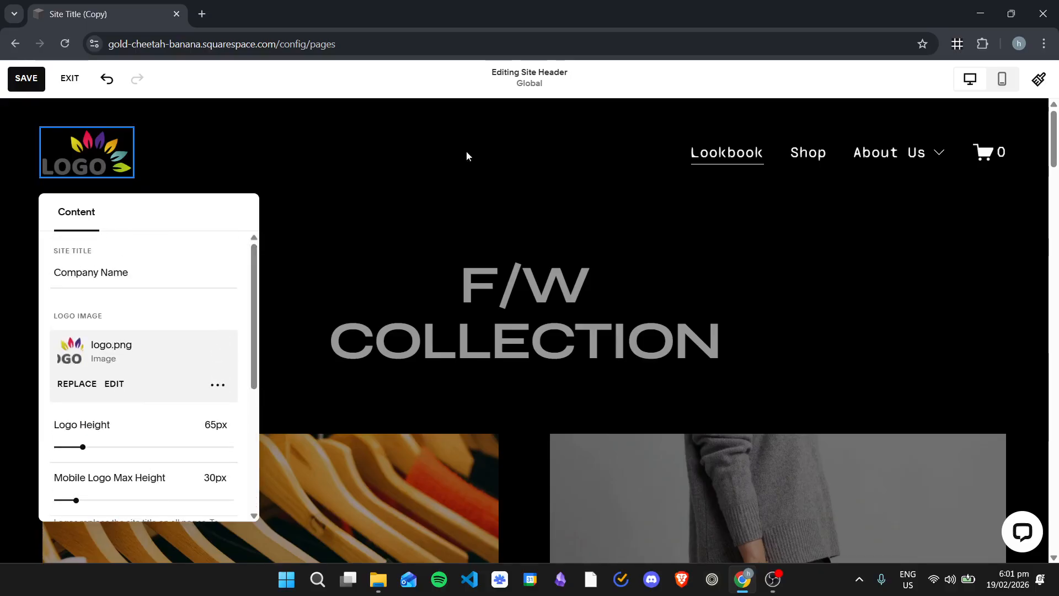
scroll(185, 304, down, 4)
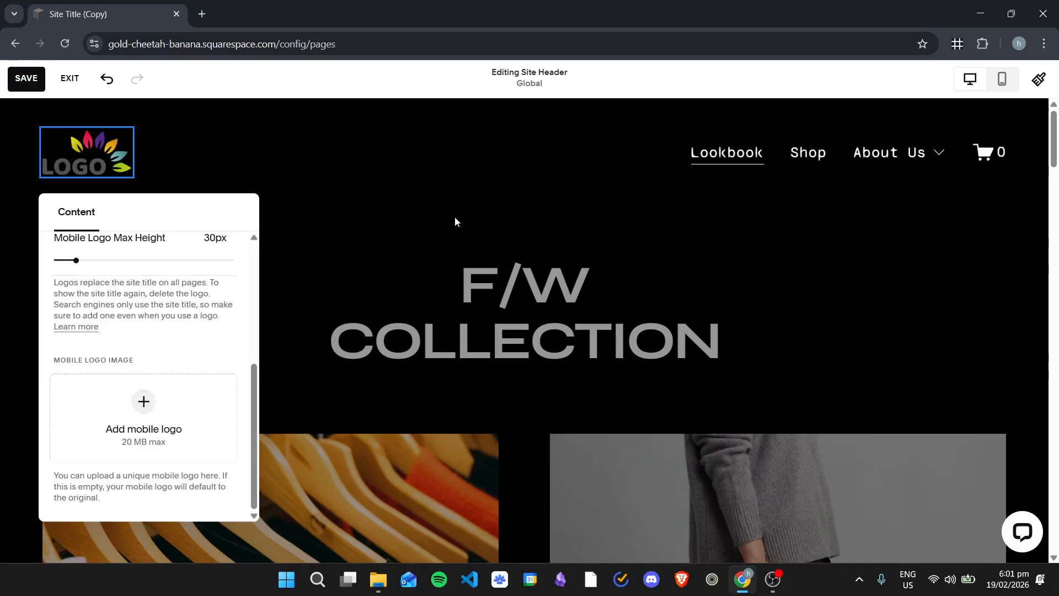
click(209, 182)
click(1002, 78)
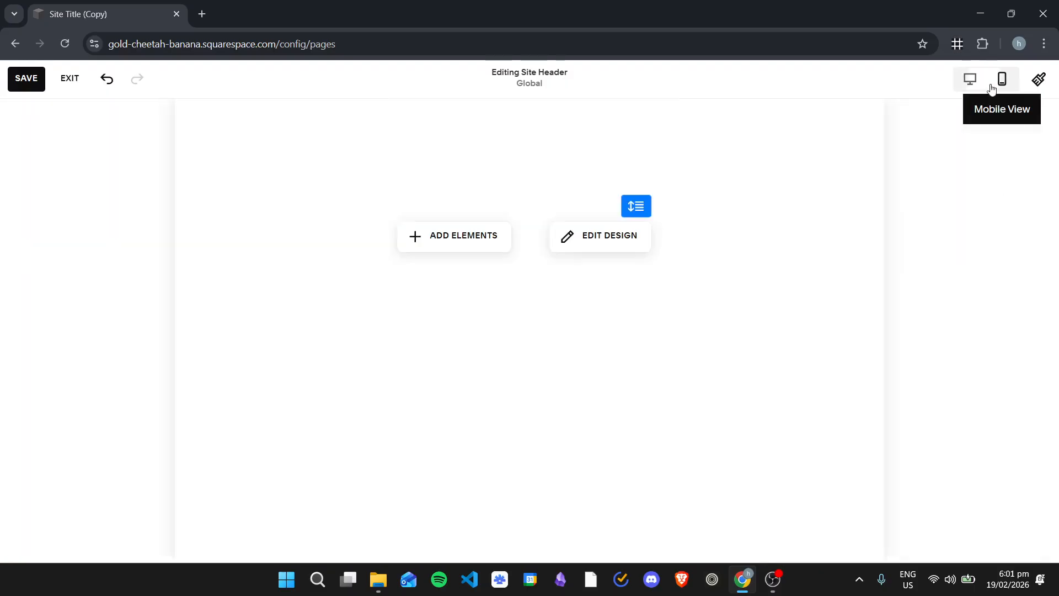
click(970, 79)
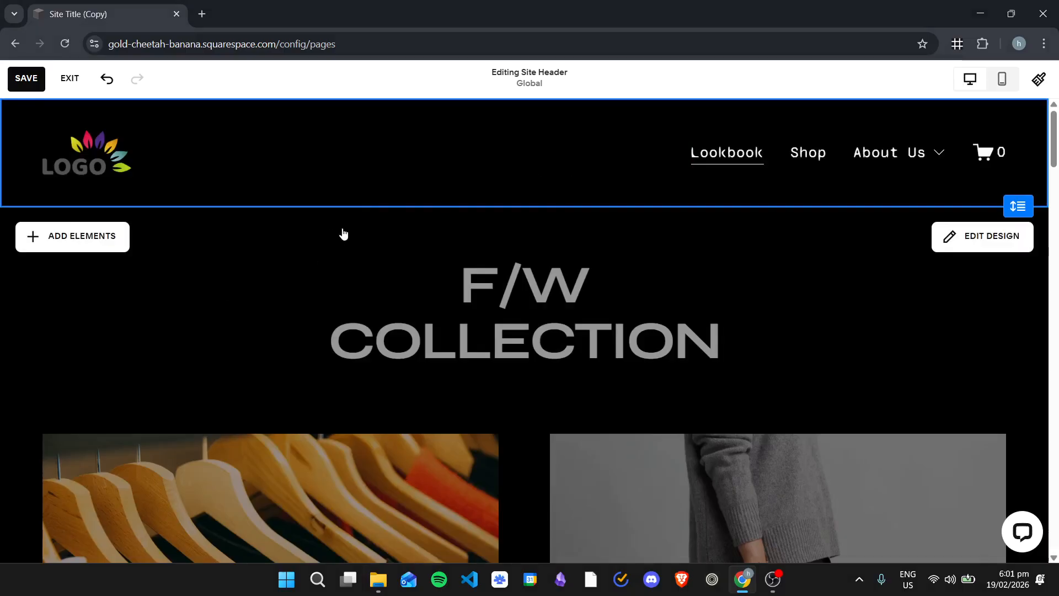
- Add a Button element to the site header and return to the overall header editing view
click(86, 236)
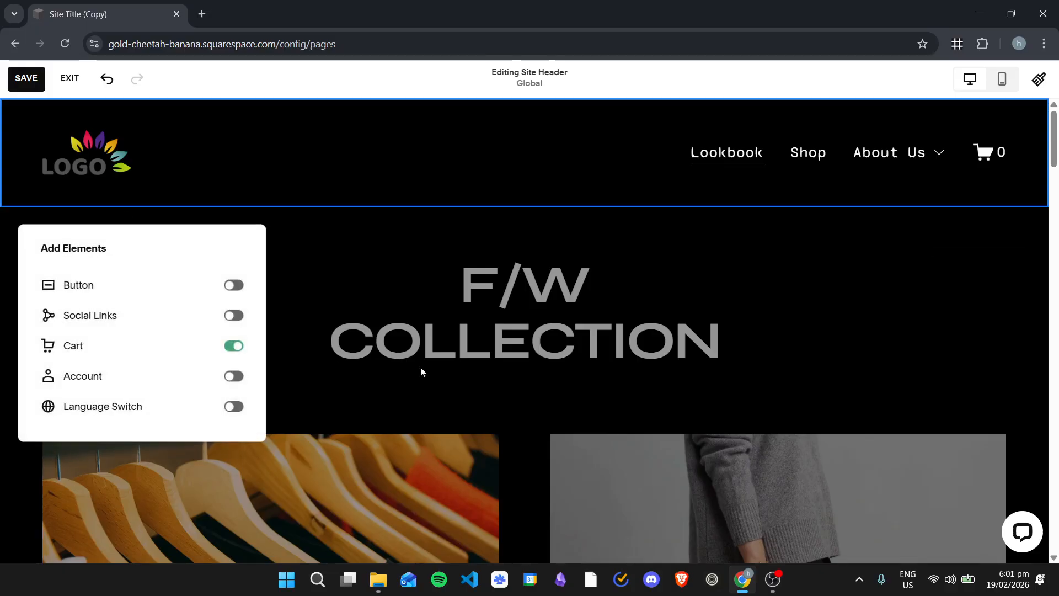
click(231, 286)
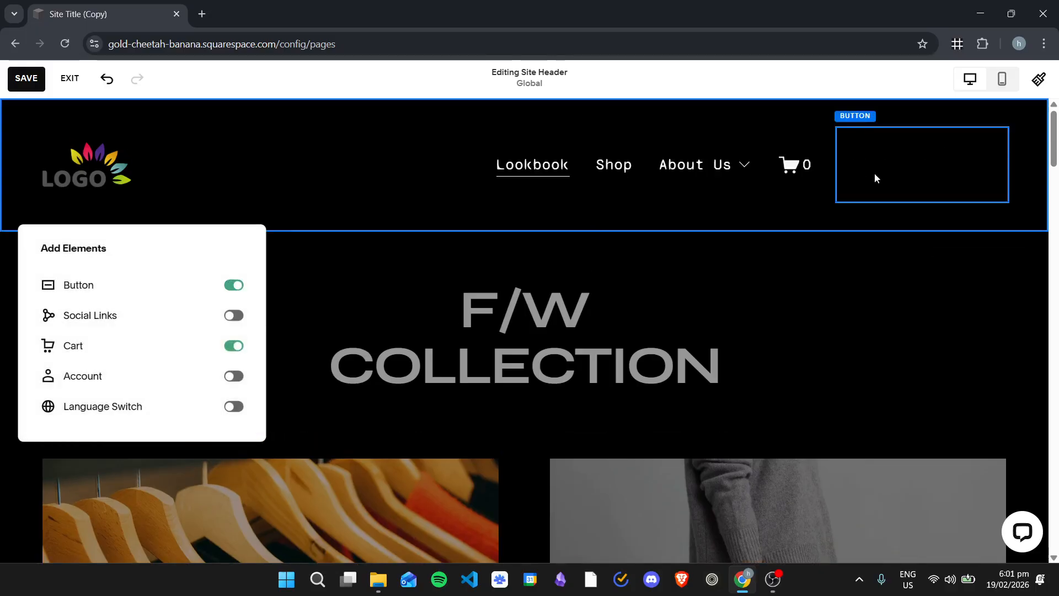
click(729, 204)
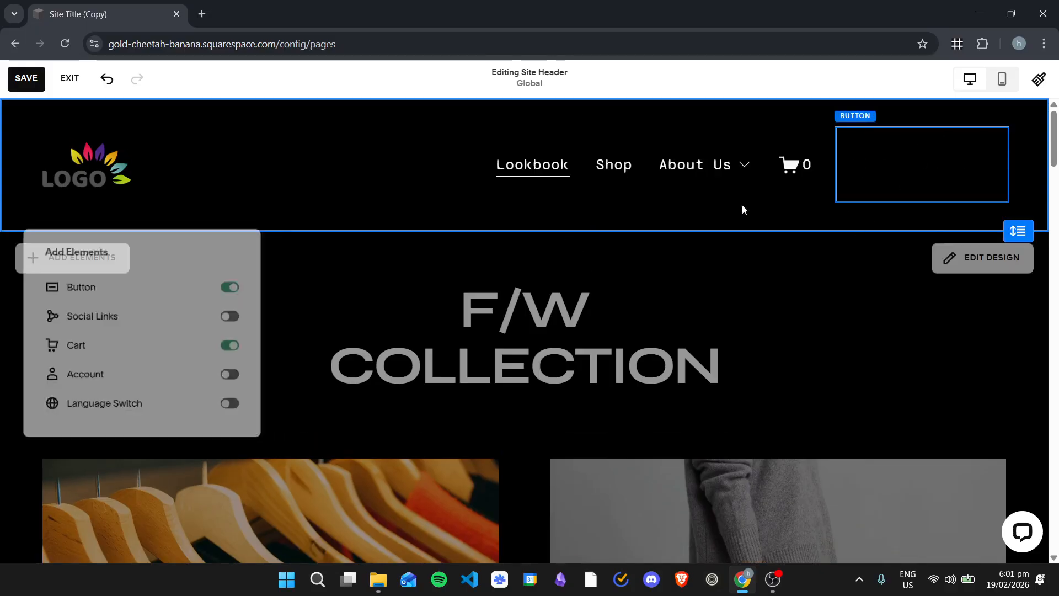
click(931, 196)
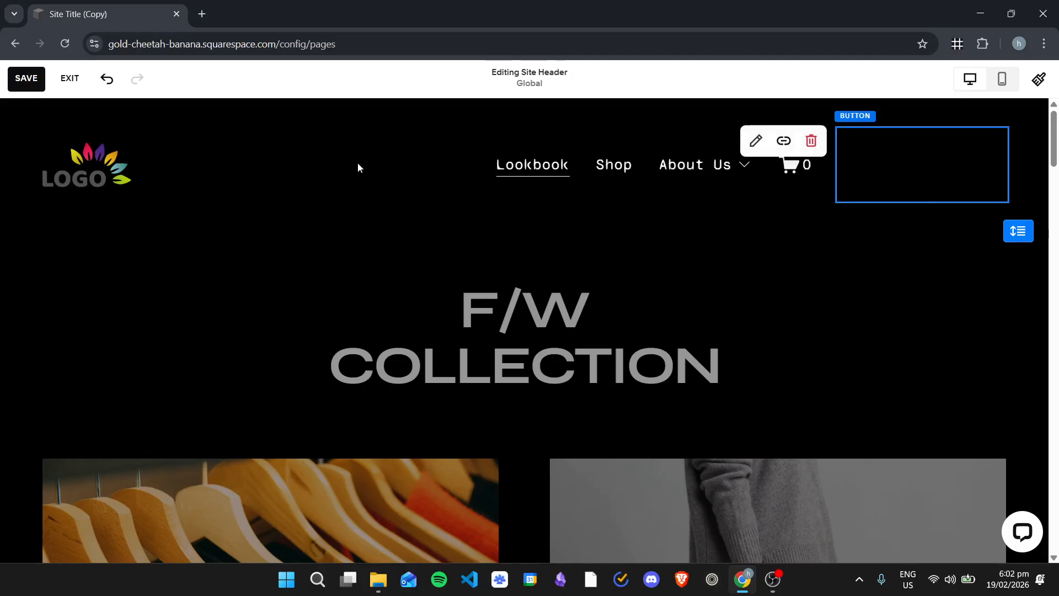
click(201, 198)
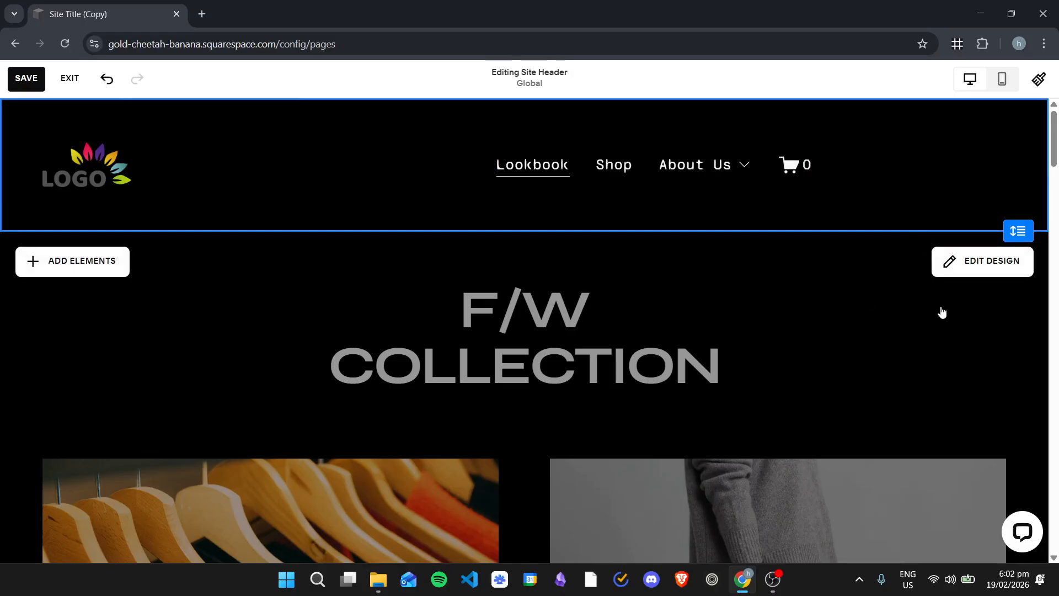
- Open the header's color design options and try the Gradient style
click(976, 261)
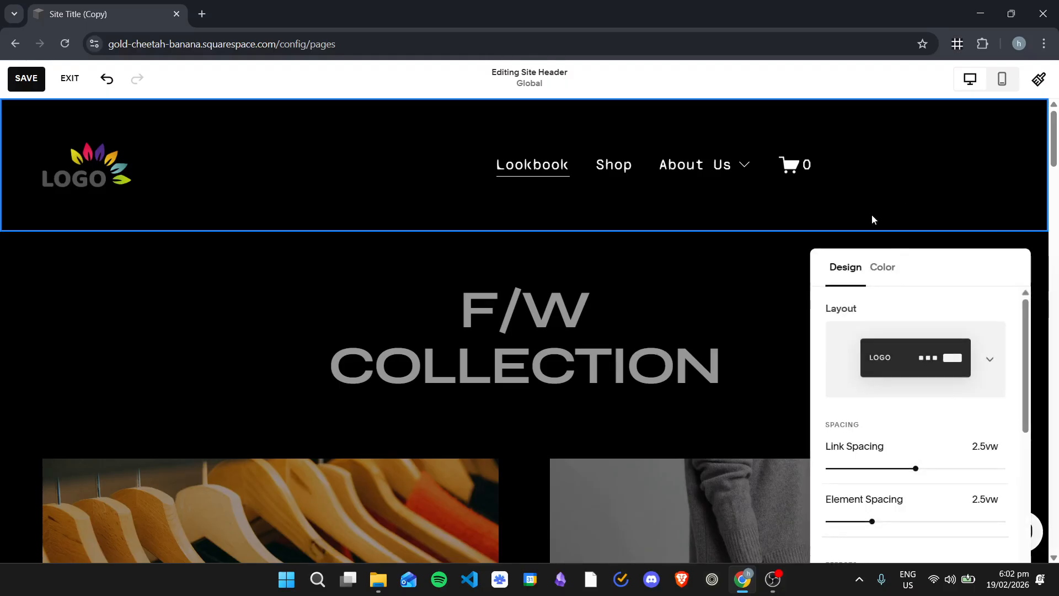
click(882, 268)
drag(901, 231, 828, 166)
click(864, 246)
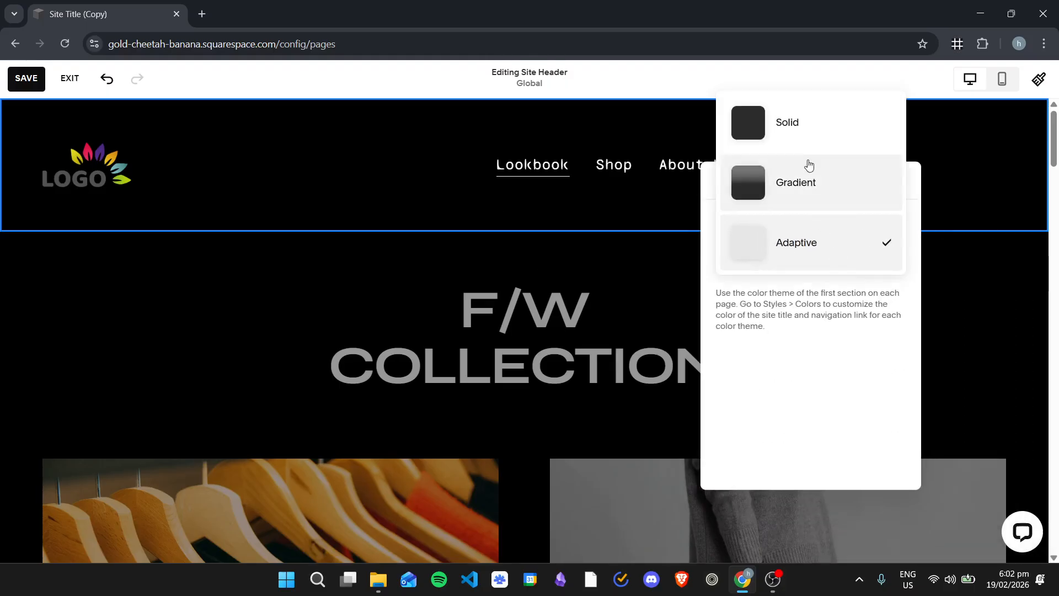
click(811, 183)
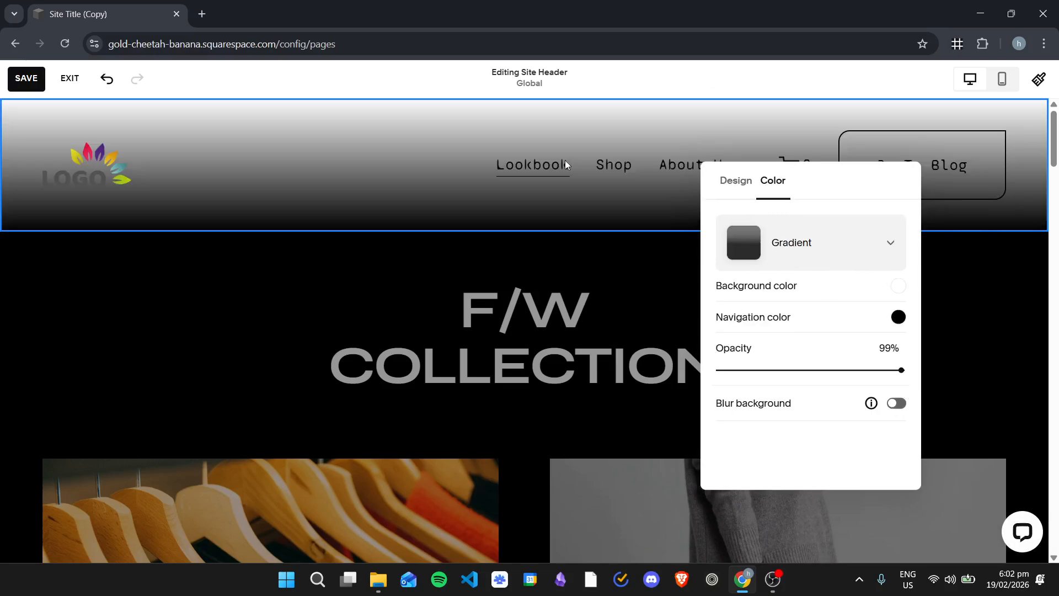
drag(868, 188, 390, 180)
- Try the Solid color style on the header and restore the Adaptive style
click(362, 239)
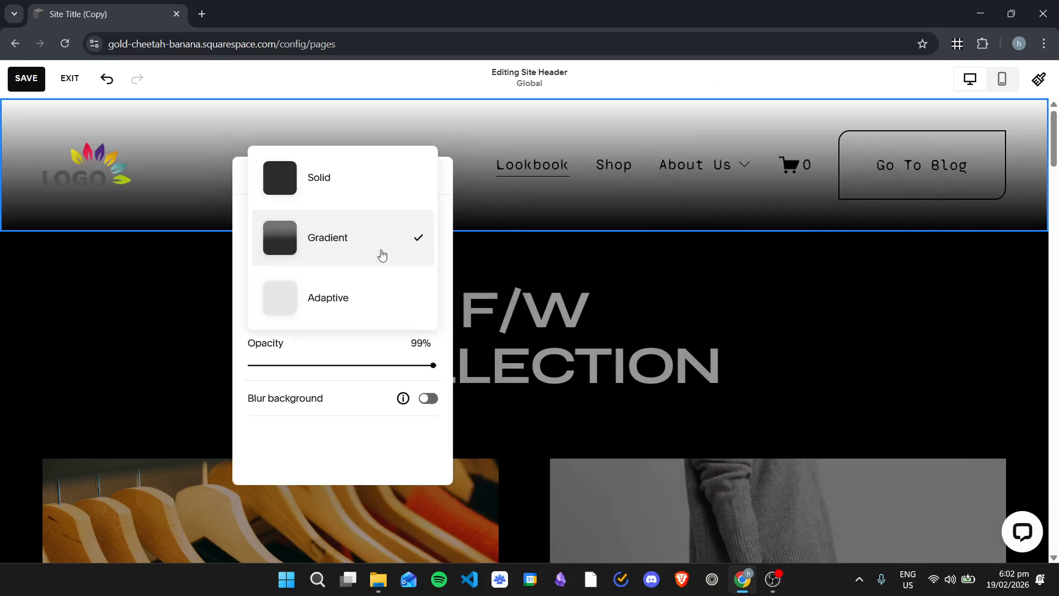
click(347, 177)
drag(361, 179, 419, 151)
click(439, 214)
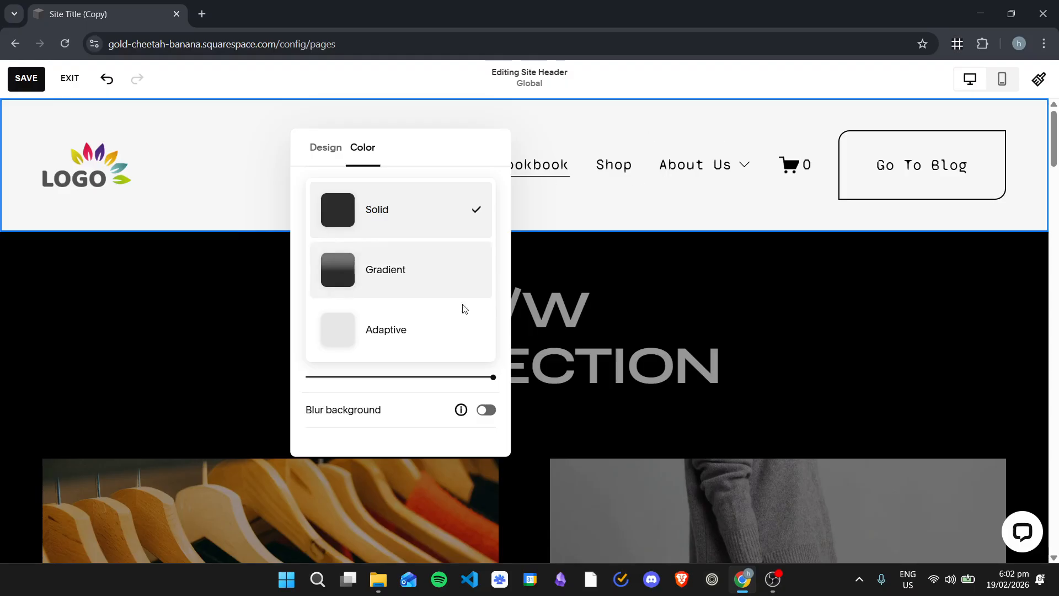
click(478, 327)
drag(421, 155, 661, 172)
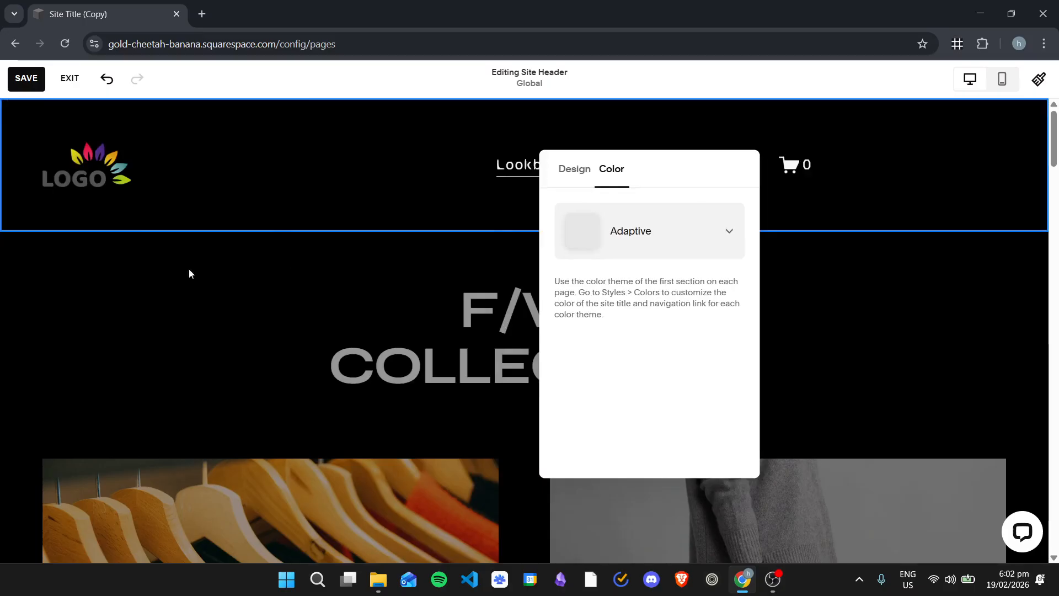
click(300, 313)
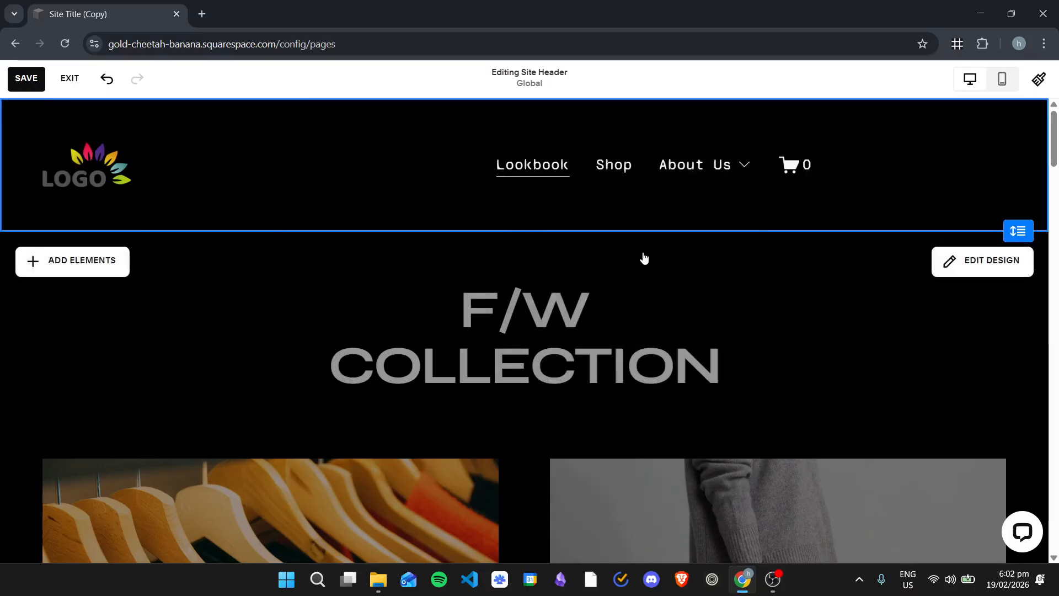
- Open the F/W Collection section's settings and examine its color themes and its image and video background options
click(312, 343)
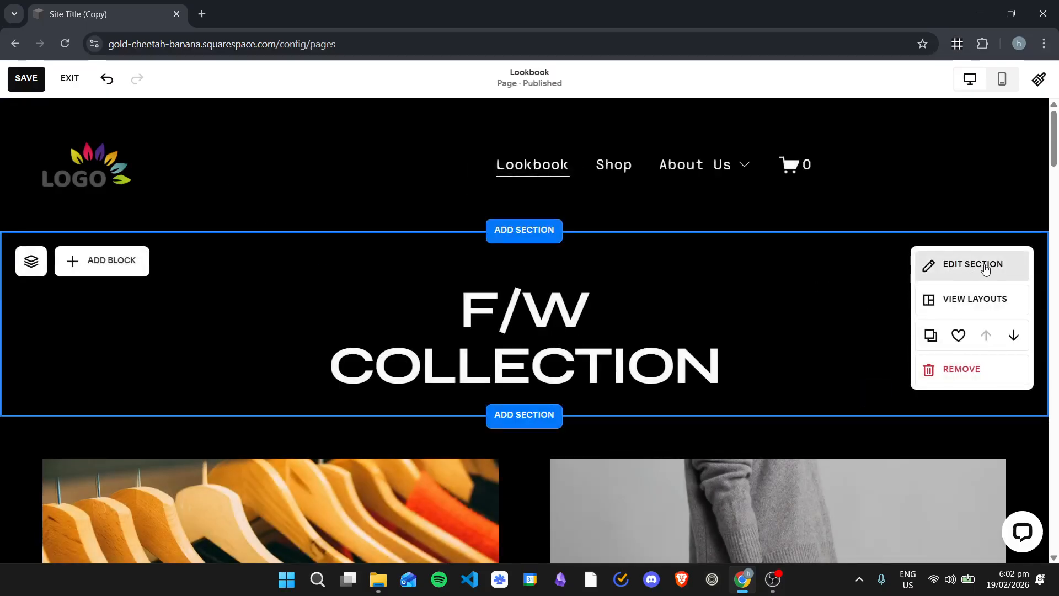
click(994, 270)
click(963, 239)
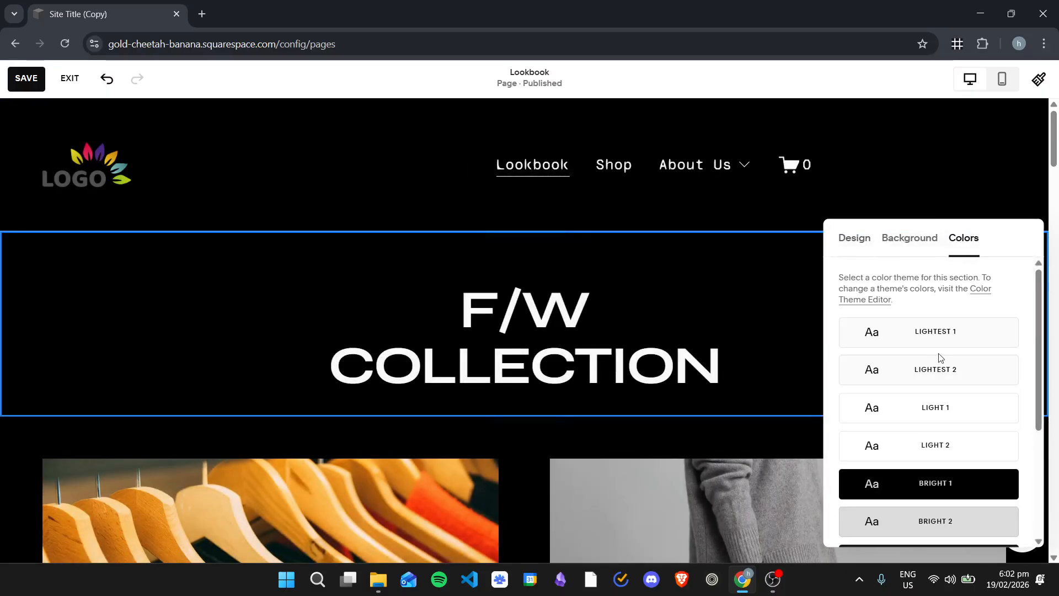
scroll(969, 428, down, 4)
scroll(970, 428, up, 4)
click(909, 238)
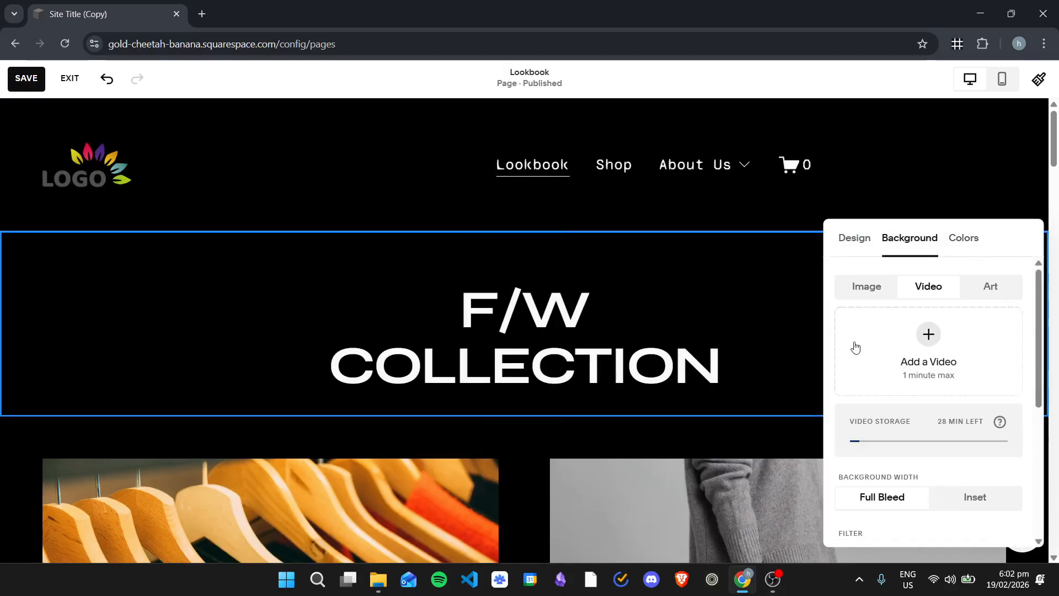
scroll(910, 402, down, 1)
scroll(952, 347, up, 1)
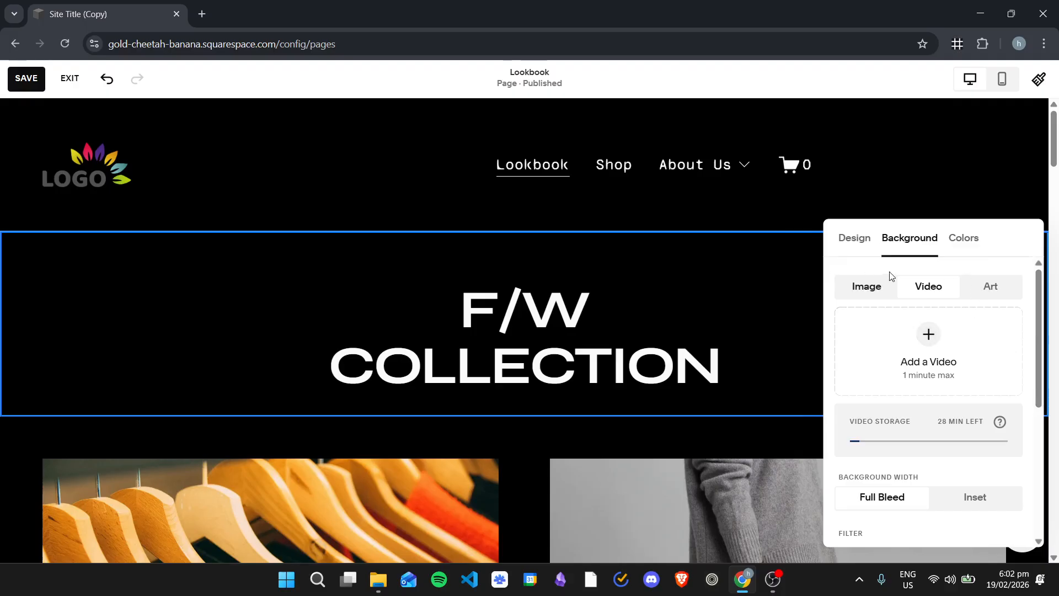
click(878, 288)
click(937, 286)
scroll(1004, 377, down, 5)
scroll(1004, 377, up, 3)
- Try the Lightest 1 color theme on the F/W Collection section and settle on Bright 1
click(963, 238)
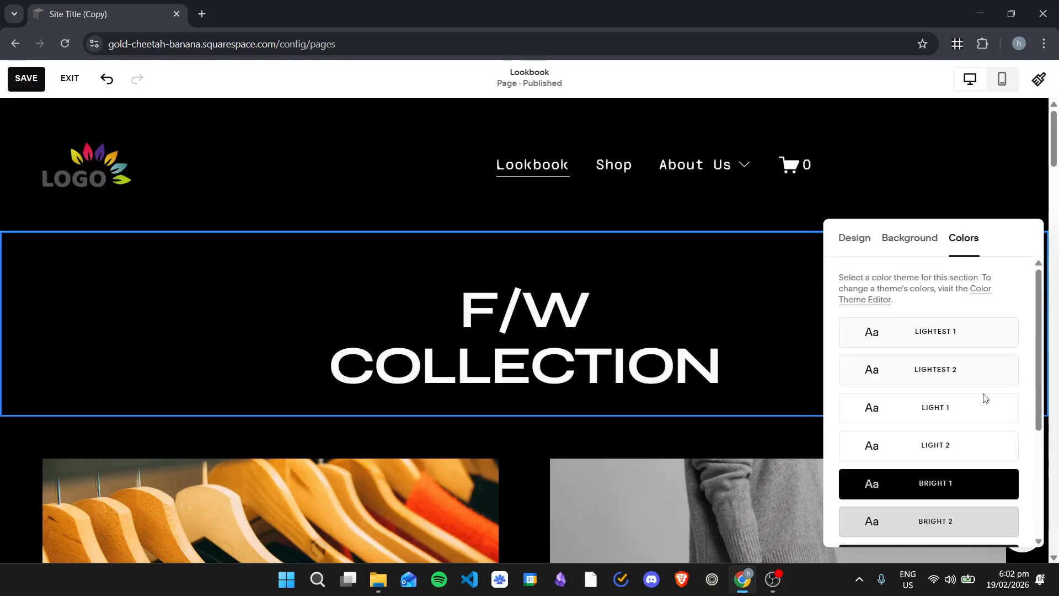
scroll(959, 408, down, 4)
scroll(945, 319, up, 3)
click(945, 338)
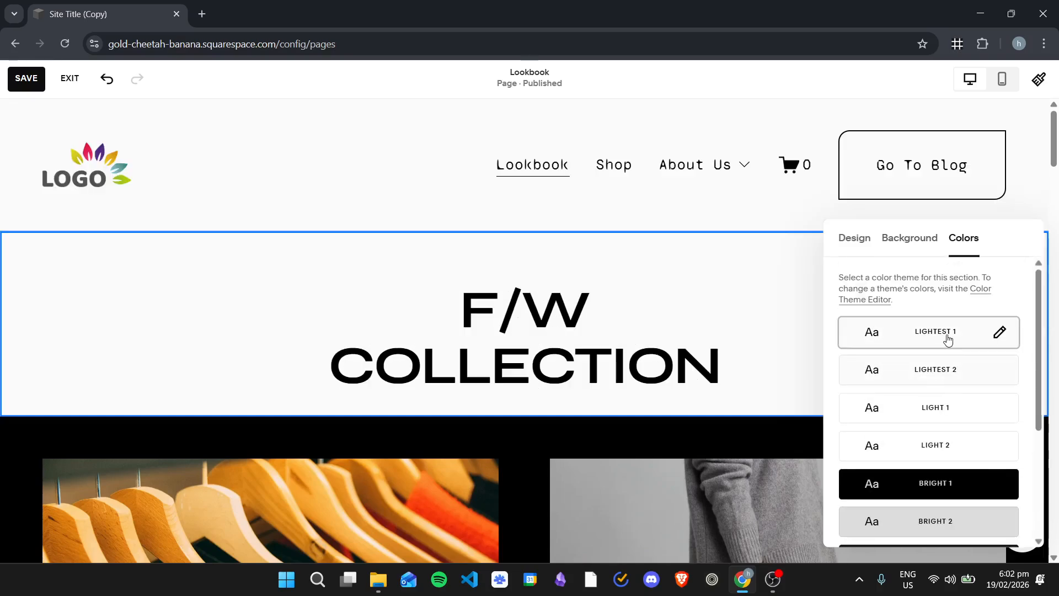
mouse_move(349, 161)
click(955, 485)
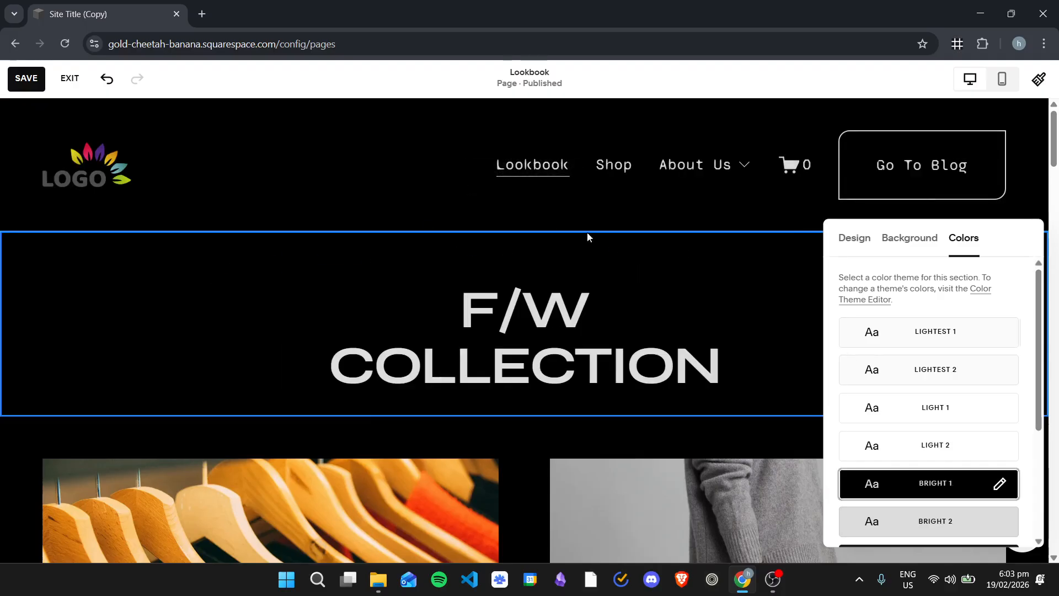
click(796, 269)
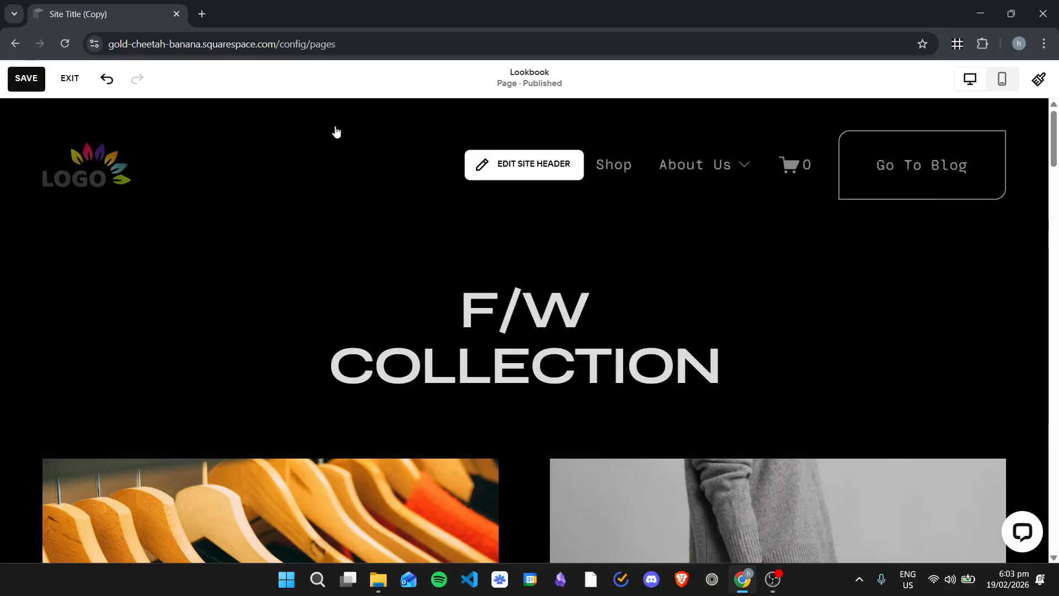
- Reopen the site header for editing and add the Social Links element
click(547, 166)
click(84, 264)
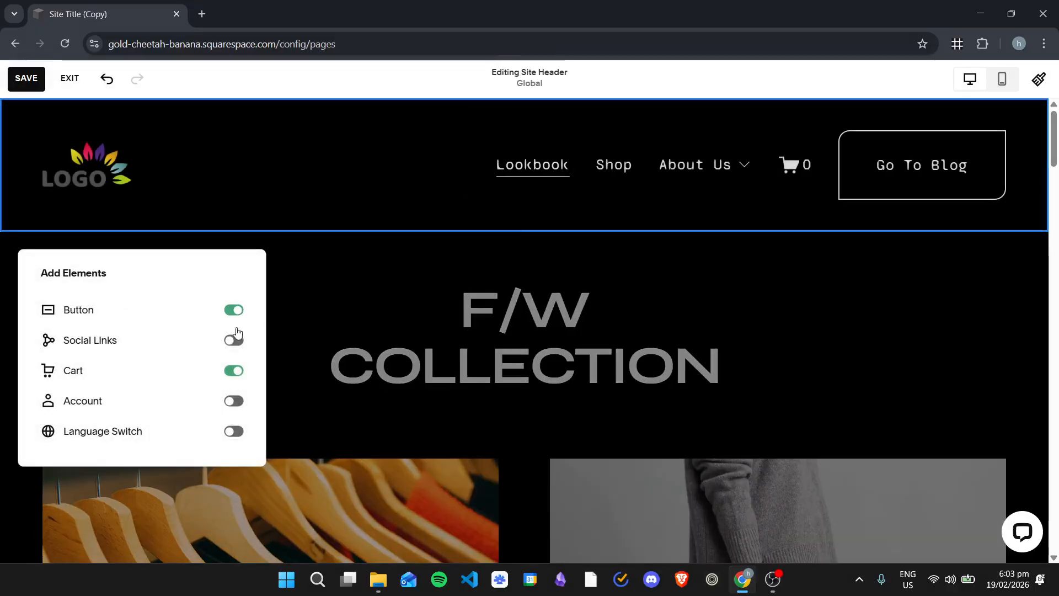
click(234, 340)
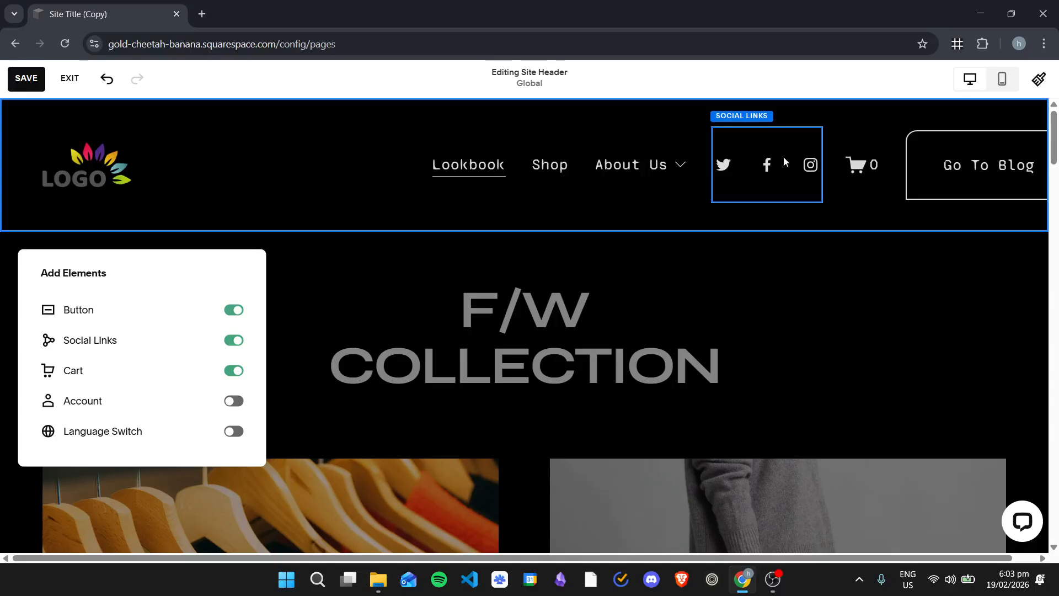
- Try switching the header's Cart, Account and Language Switch elements, restoring each to its original setting
click(234, 371)
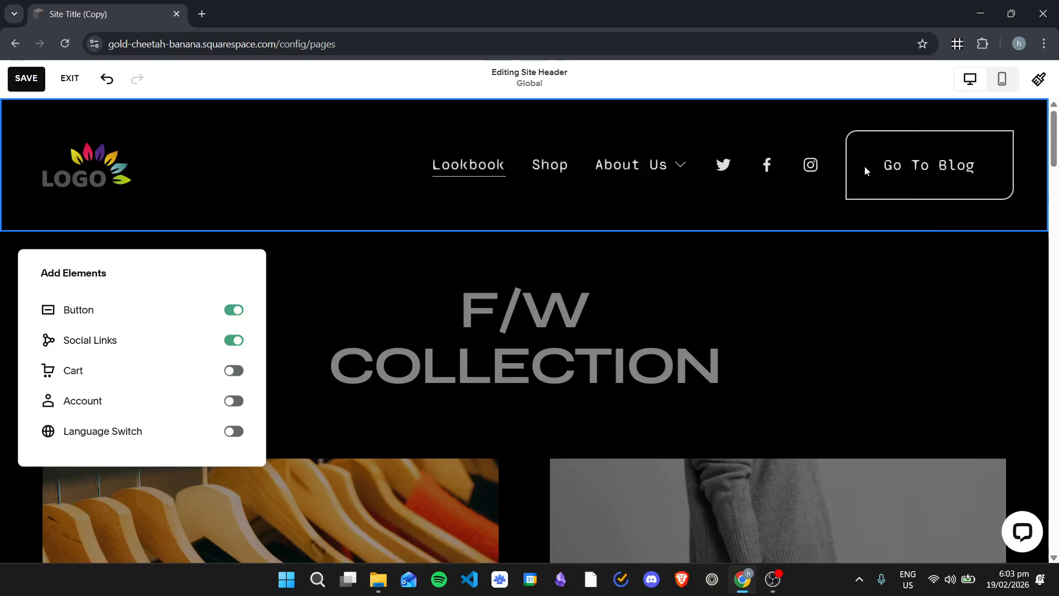
click(234, 371)
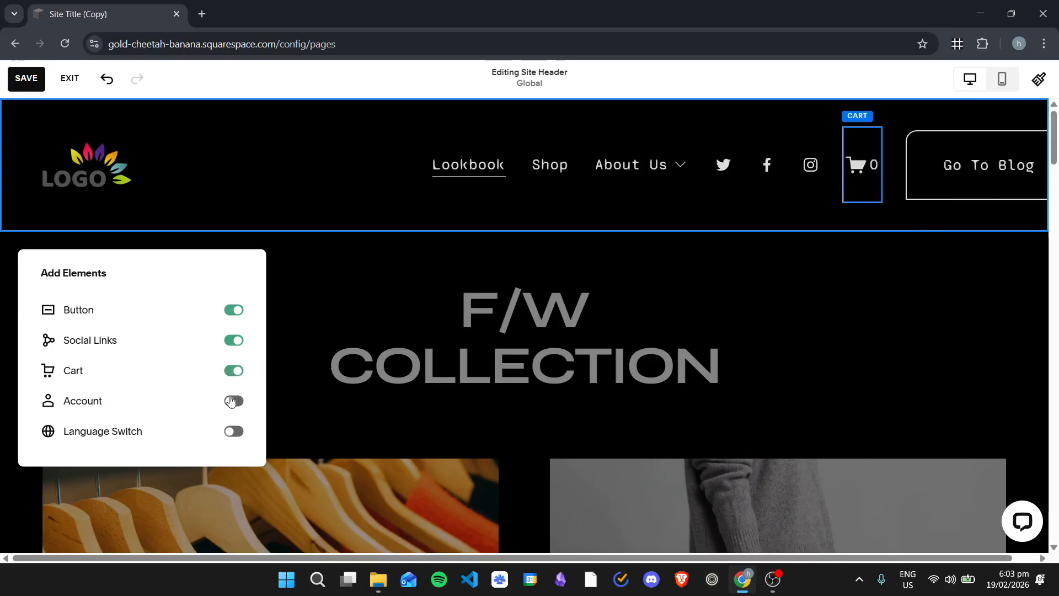
click(232, 403)
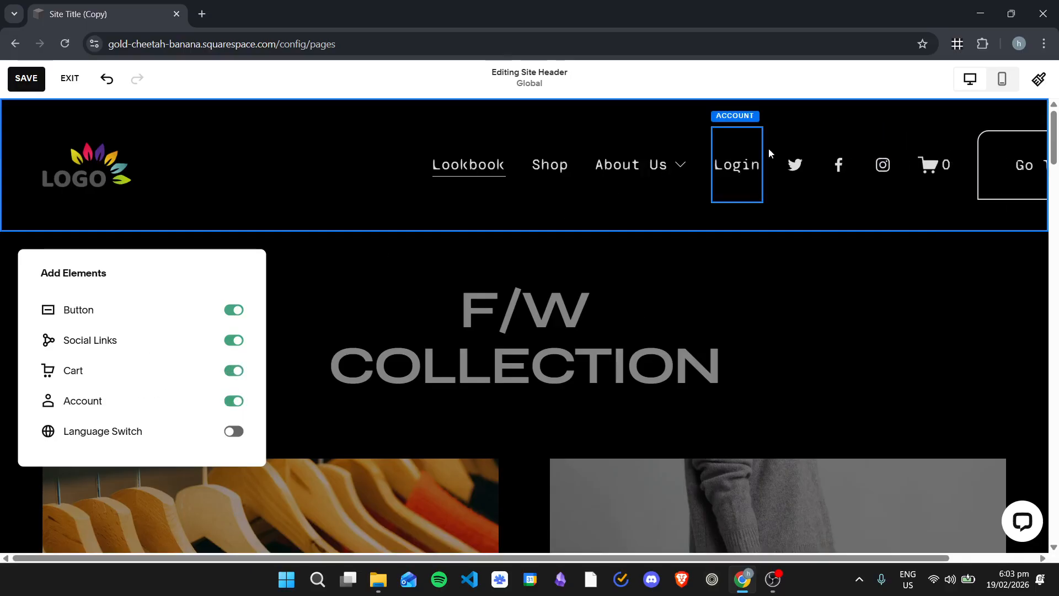
click(235, 402)
click(233, 431)
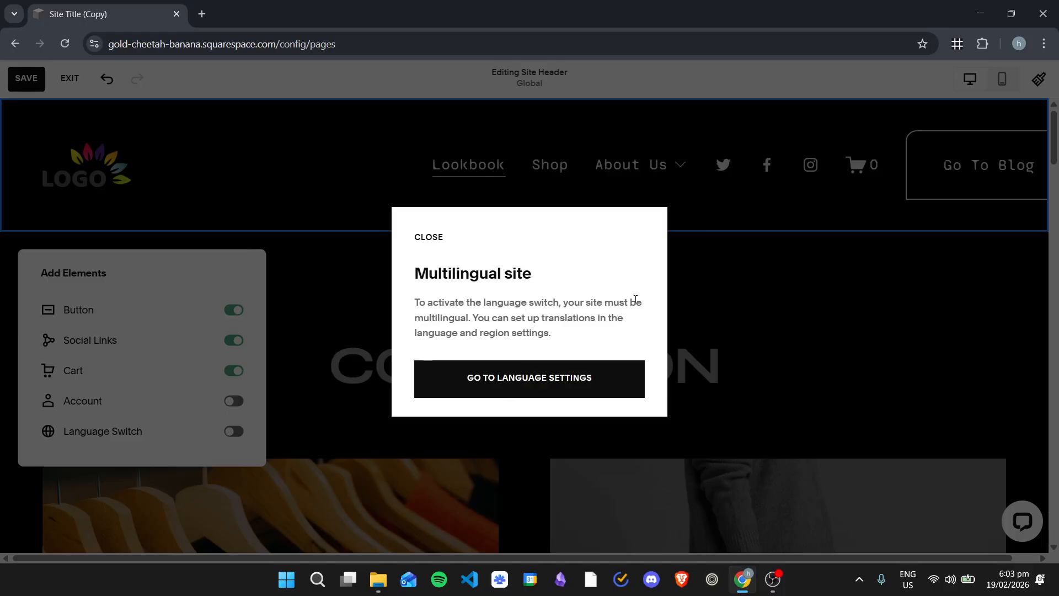
click(433, 239)
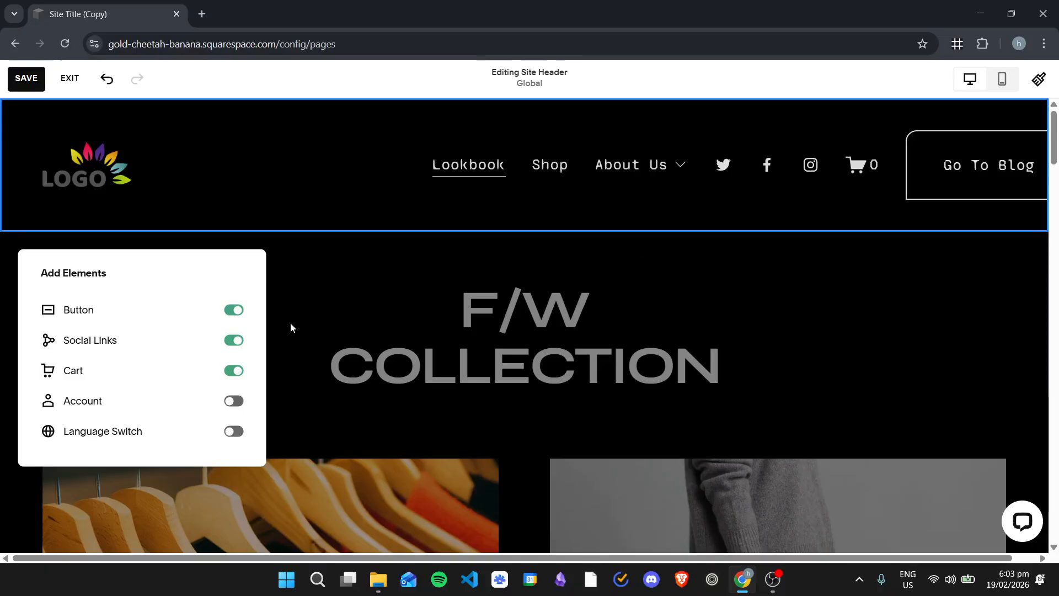
- Inspect the social links in the header and remove the Social Links element
click(361, 270)
scroll(579, 334, down, 2)
scroll(589, 318, up, 2)
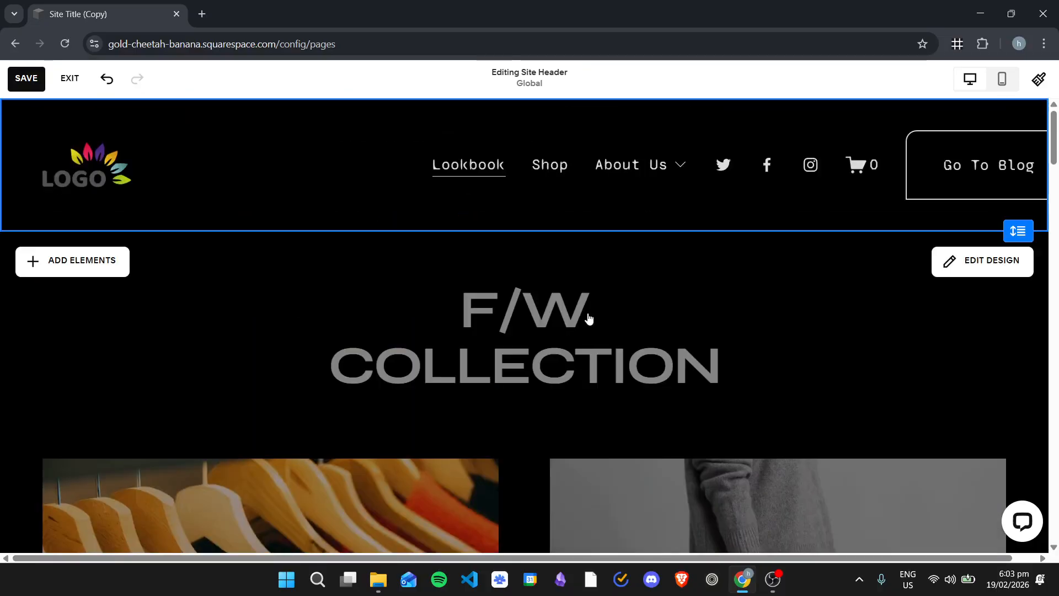
click(755, 169)
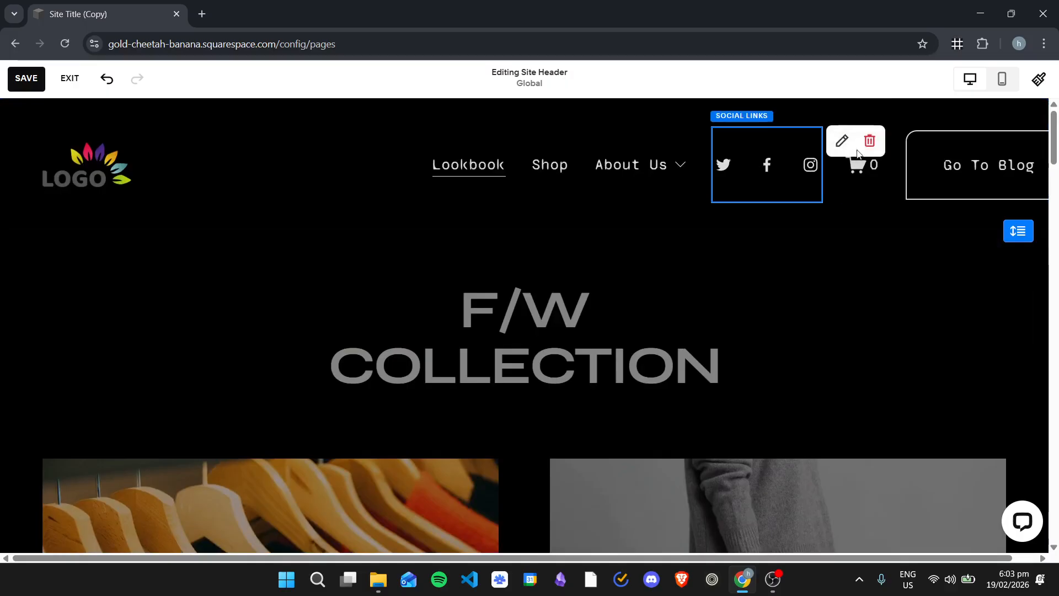
click(421, 165)
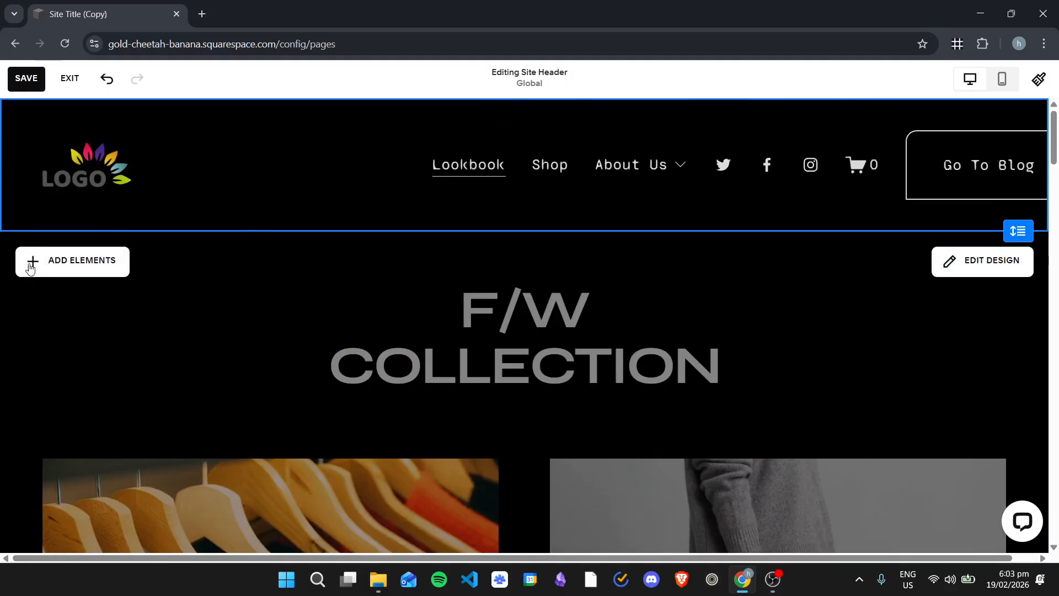
click(111, 264)
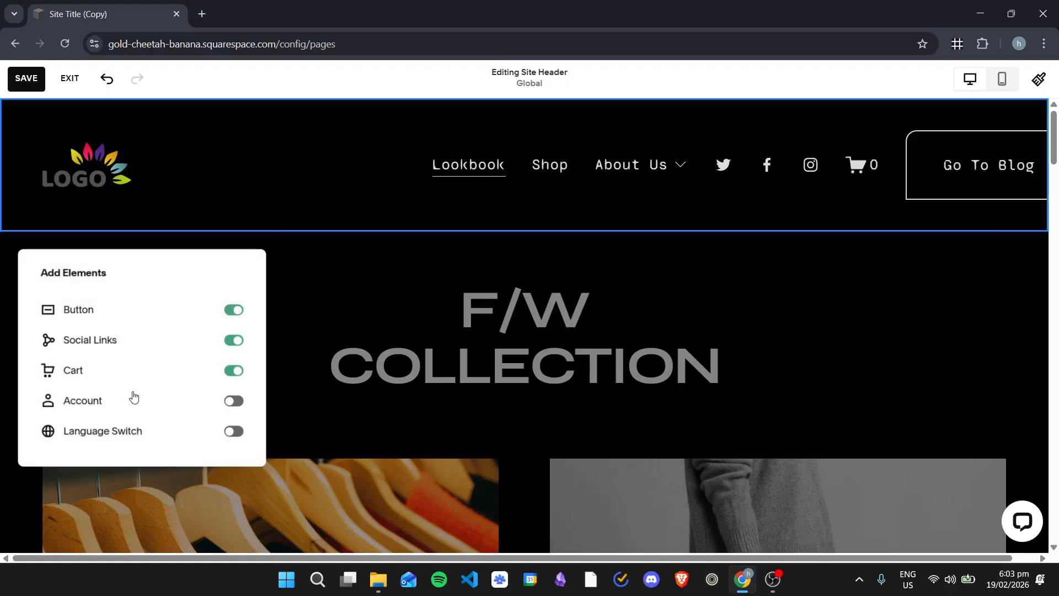
click(236, 341)
click(329, 205)
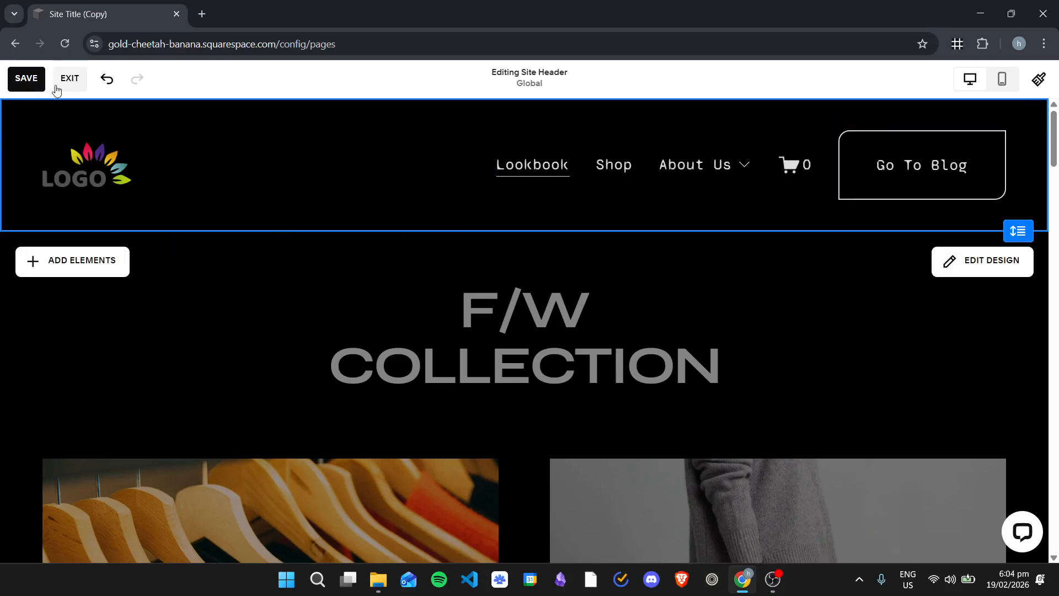
- Save the header and section changes, exit the page editor, and open Site Styles
click(38, 85)
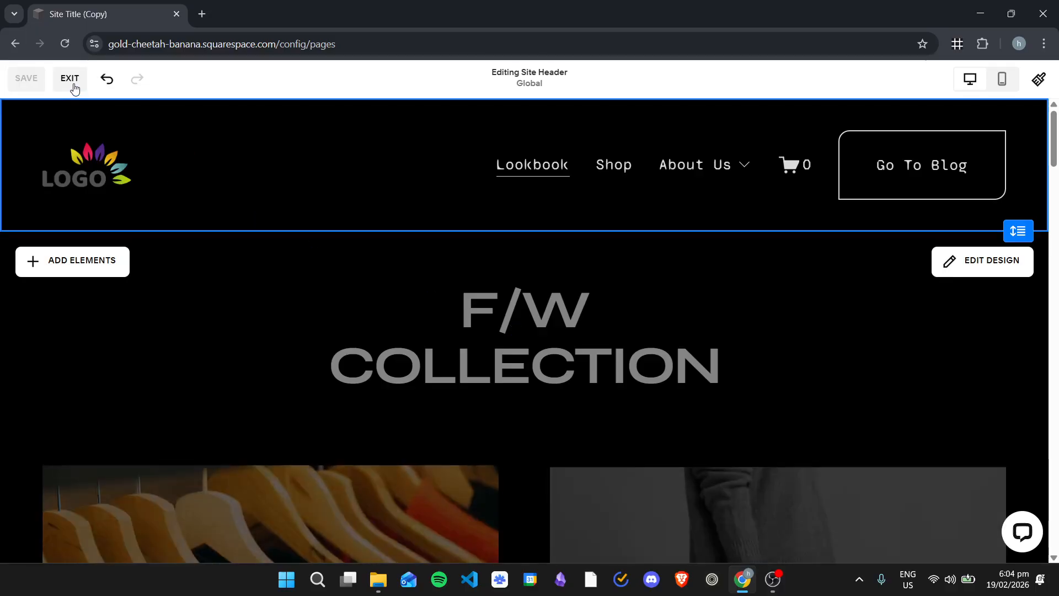
click(74, 86)
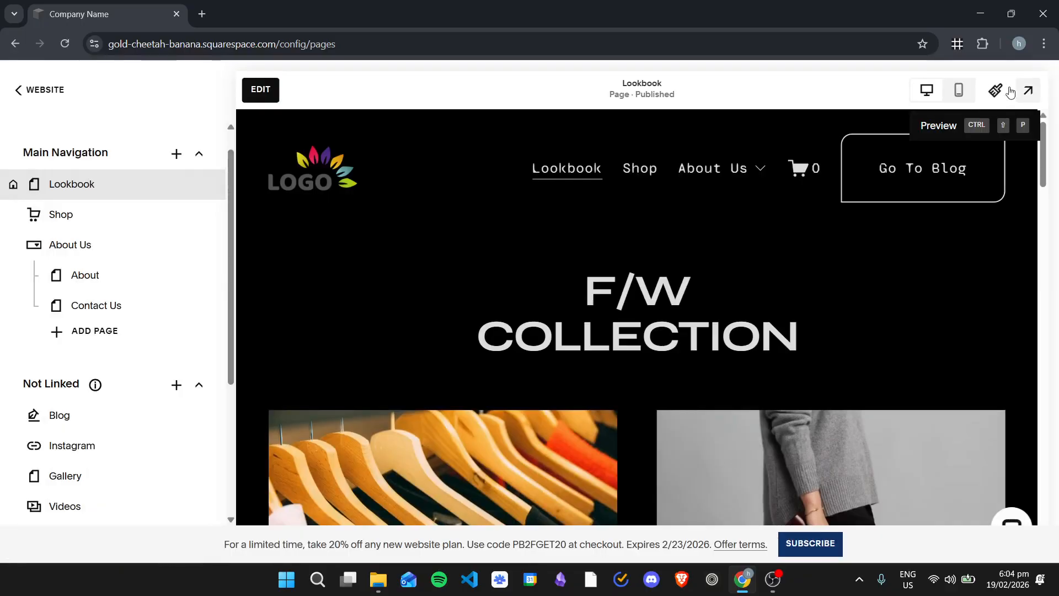
click(994, 90)
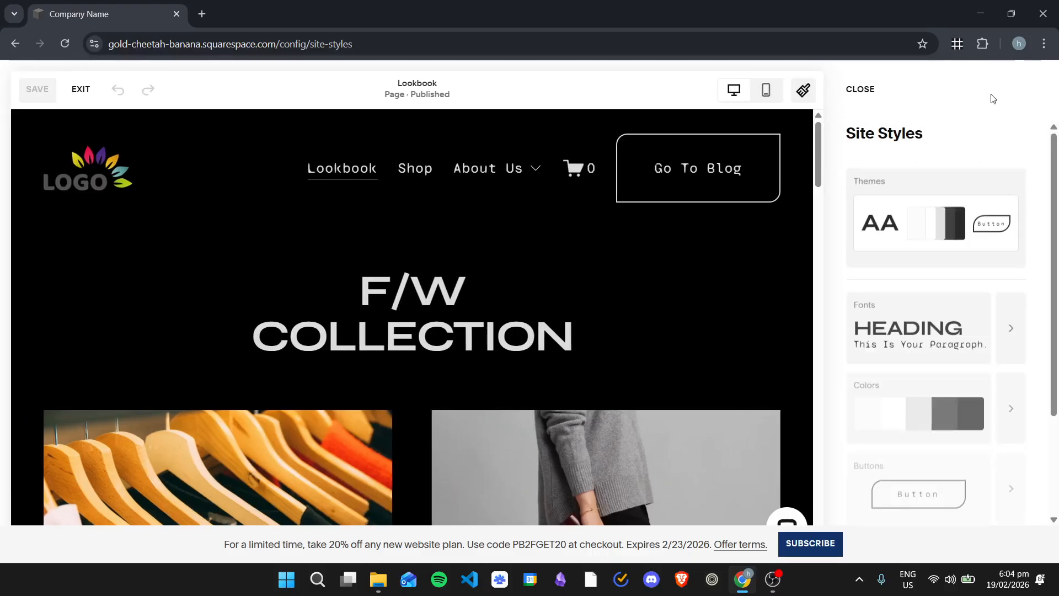
- Open the Paragraphs settings within the site's font styles
scroll(657, 263, down, 1)
scroll(658, 263, up, 1)
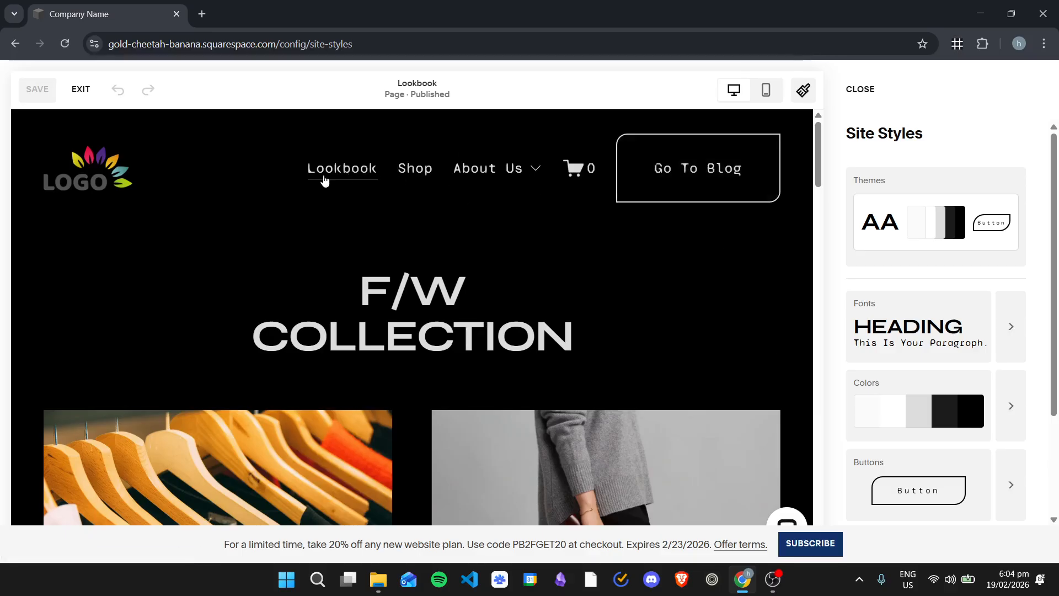
click(1011, 326)
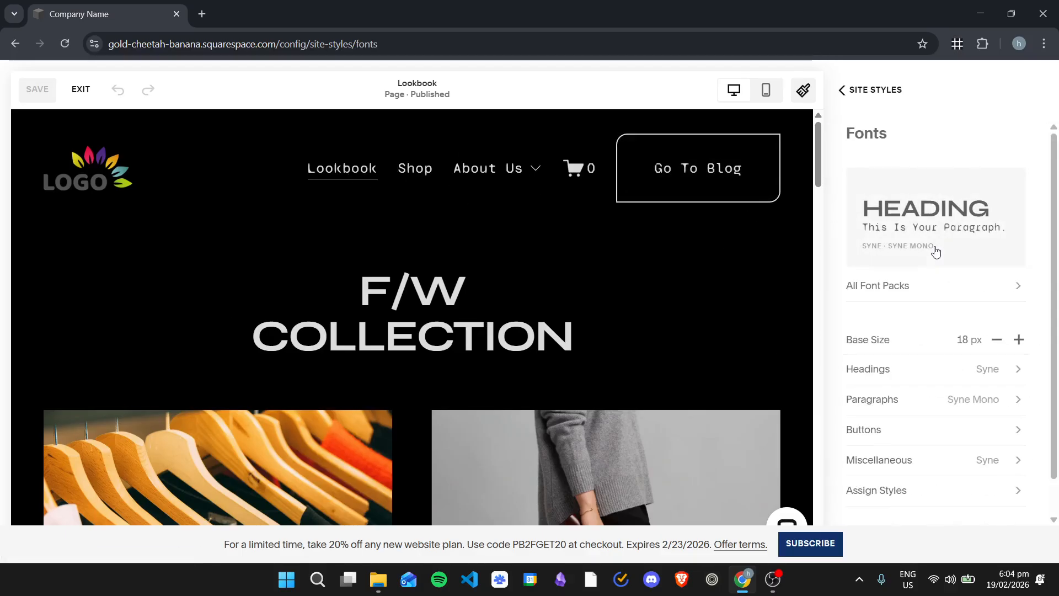
click(941, 411)
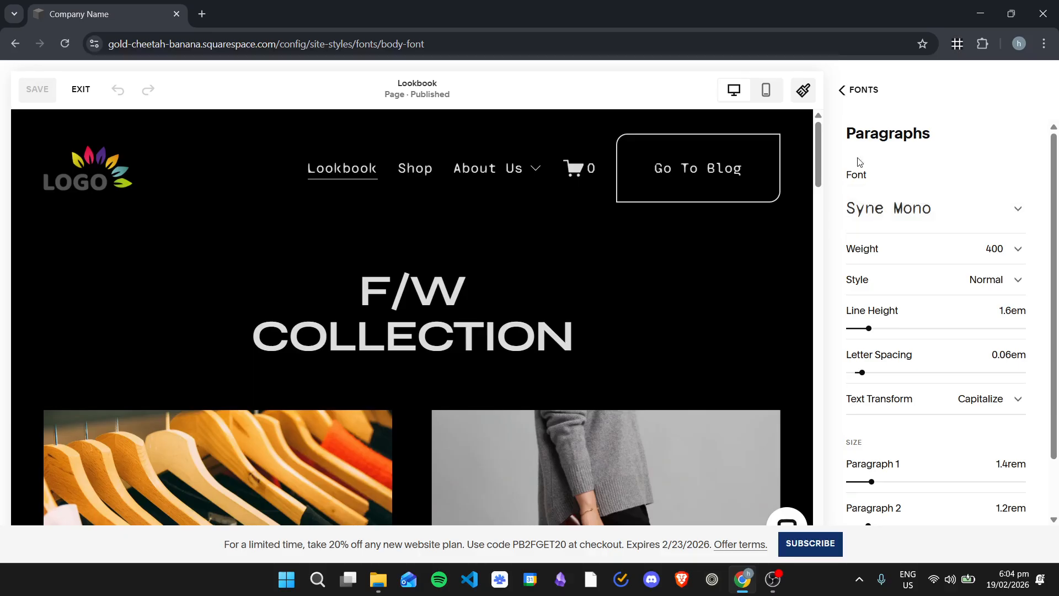
mouse_move(469, 169)
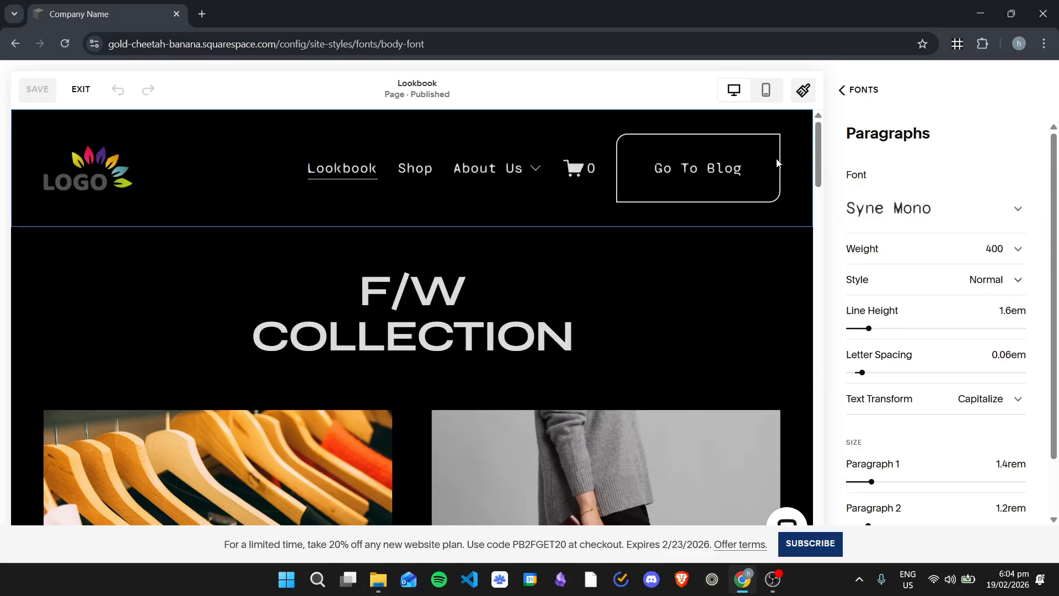
- Set the paragraph font to Abel
click(925, 195)
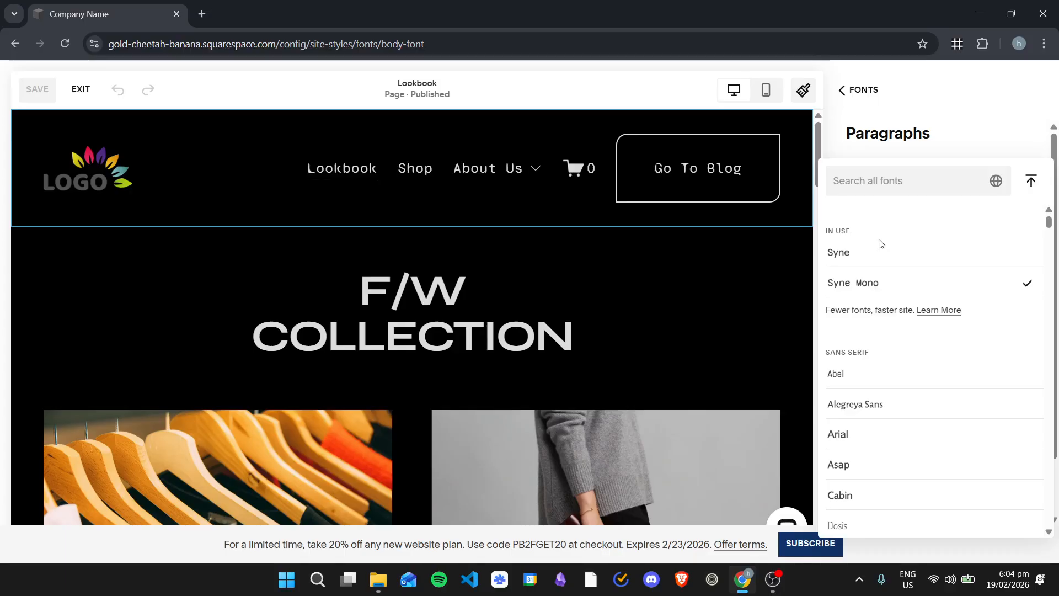
click(862, 380)
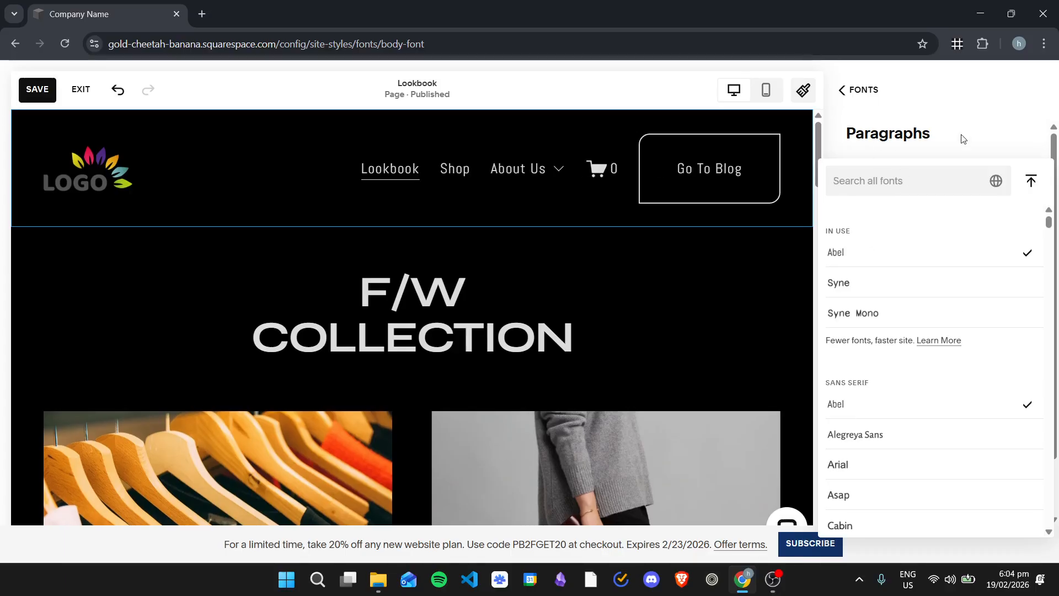
click(973, 118)
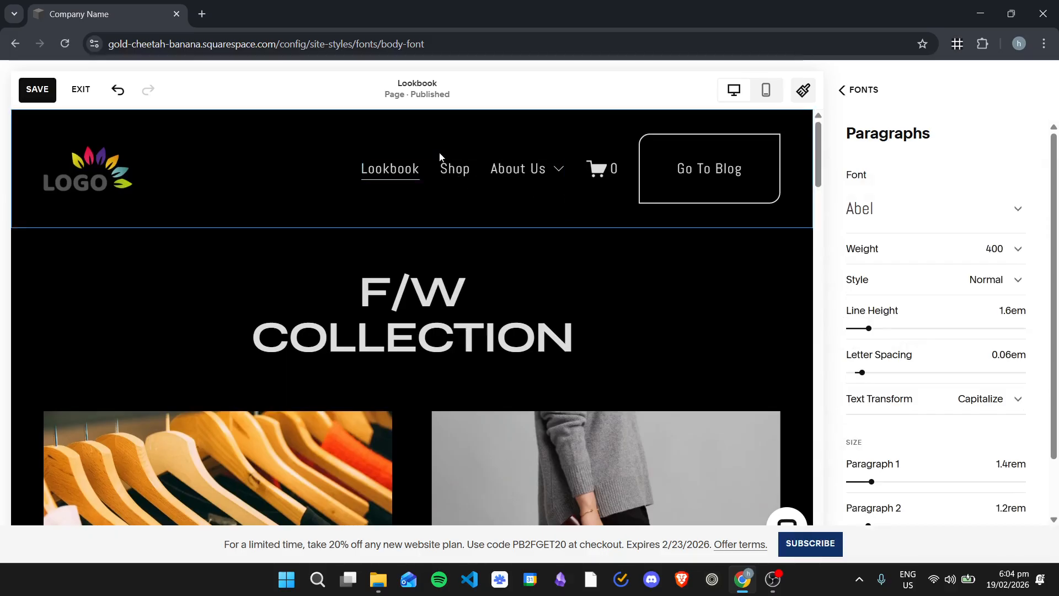
- Set the paragraph letter spacing to 0.07em and the line height to 1.4em
mouse_move(491, 176)
mouse_move(862, 373)
mouse_down()
mouse_move(884, 373)
mouse_move(862, 372)
mouse_up()
drag(880, 326, 865, 328)
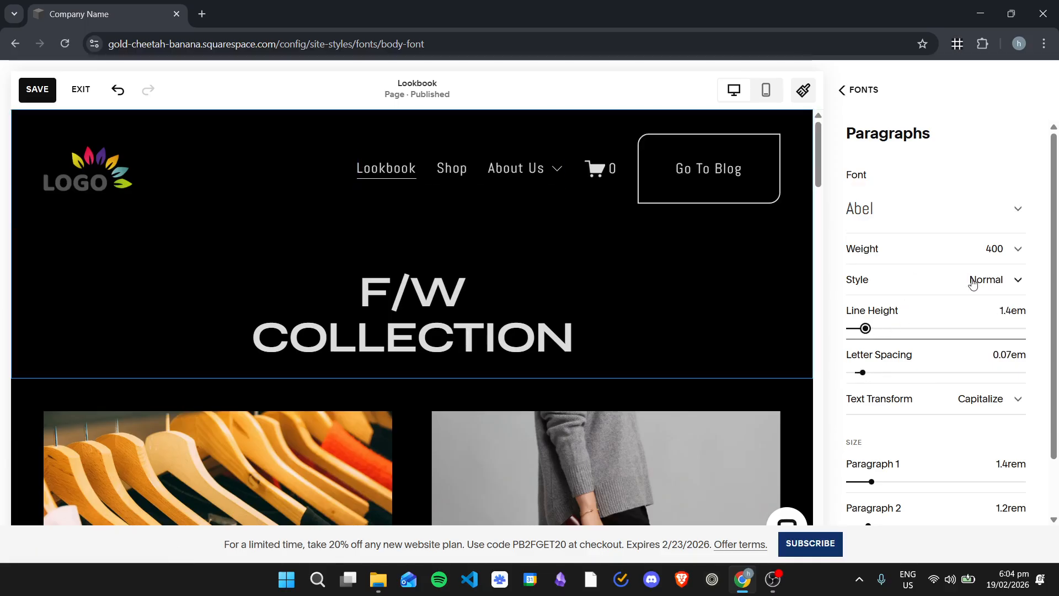
- Check which style and weight options the current paragraph font offers
click(974, 279)
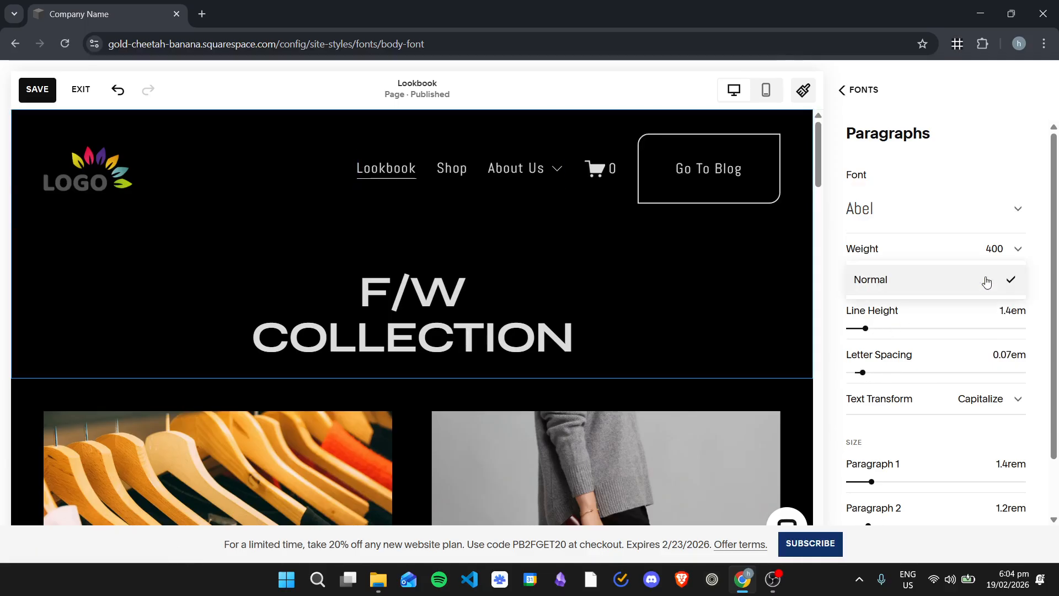
click(817, 266)
click(981, 248)
click(820, 258)
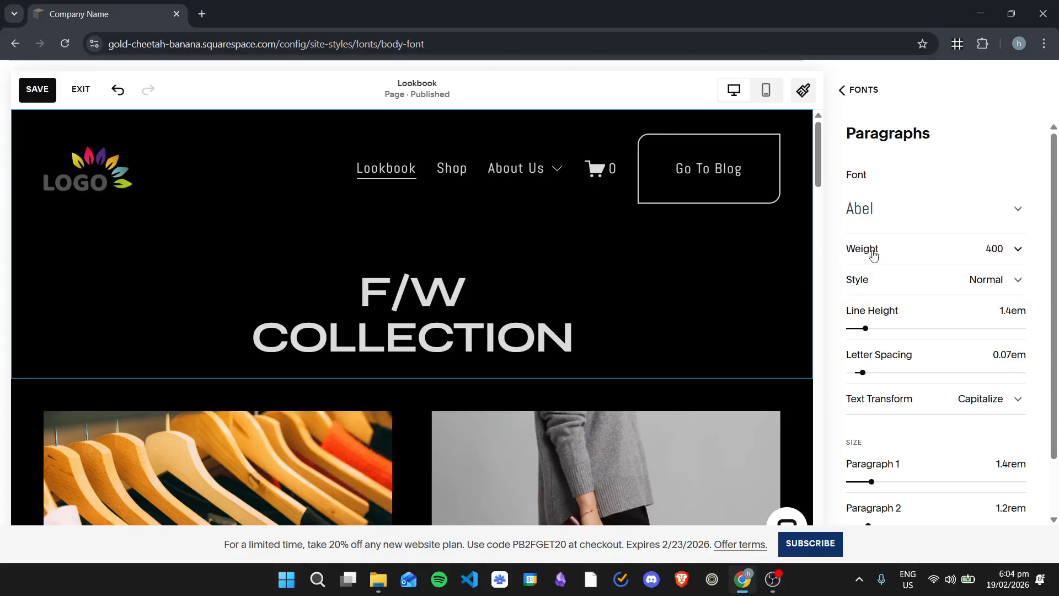
- Change the paragraph font to the sans serif Arial
click(910, 204)
scroll(969, 331, down, 2)
click(859, 406)
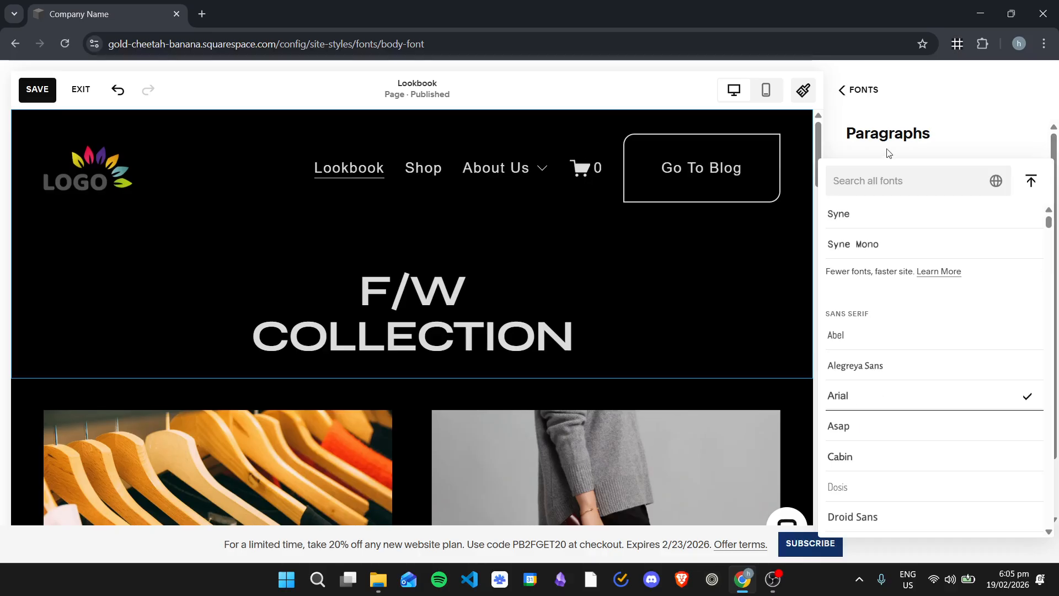
click(988, 129)
- Try the Italic style and the 700 weight on the paragraph font, restoring Normal and 400
click(965, 280)
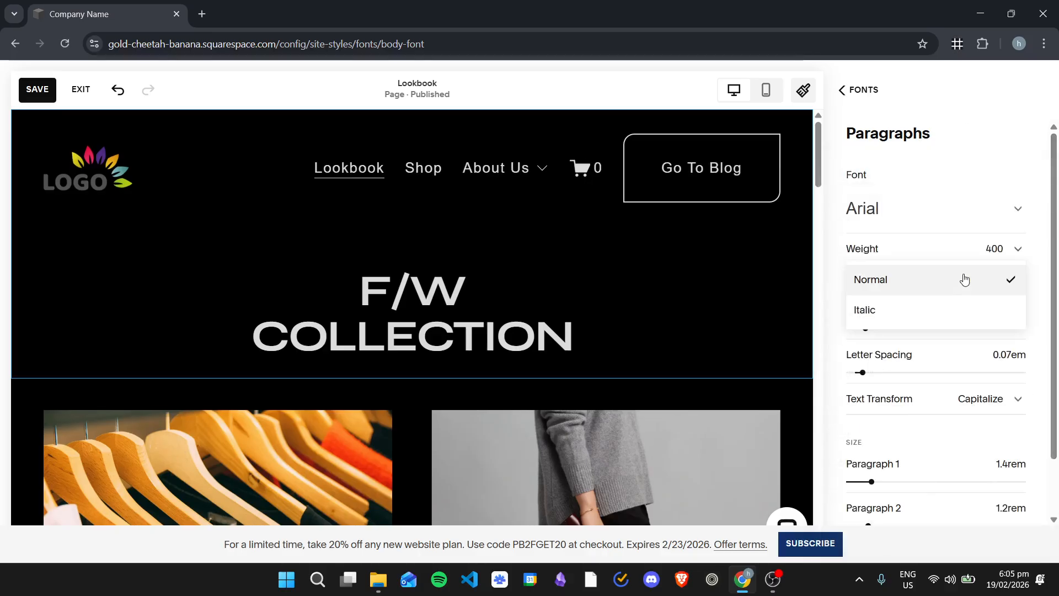
click(904, 315)
click(976, 279)
click(899, 253)
click(938, 250)
click(957, 275)
click(955, 256)
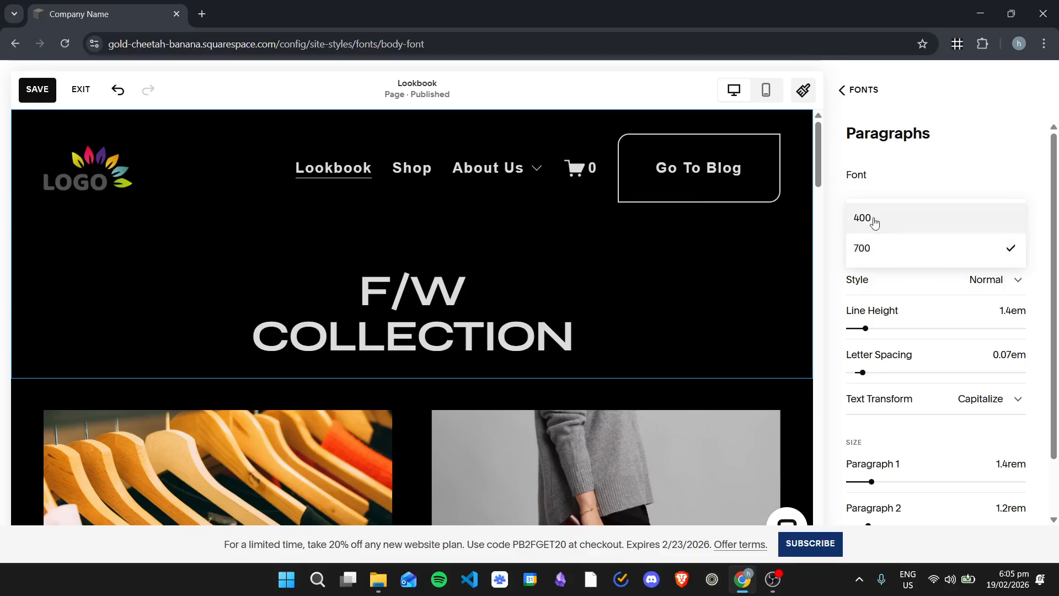
click(893, 217)
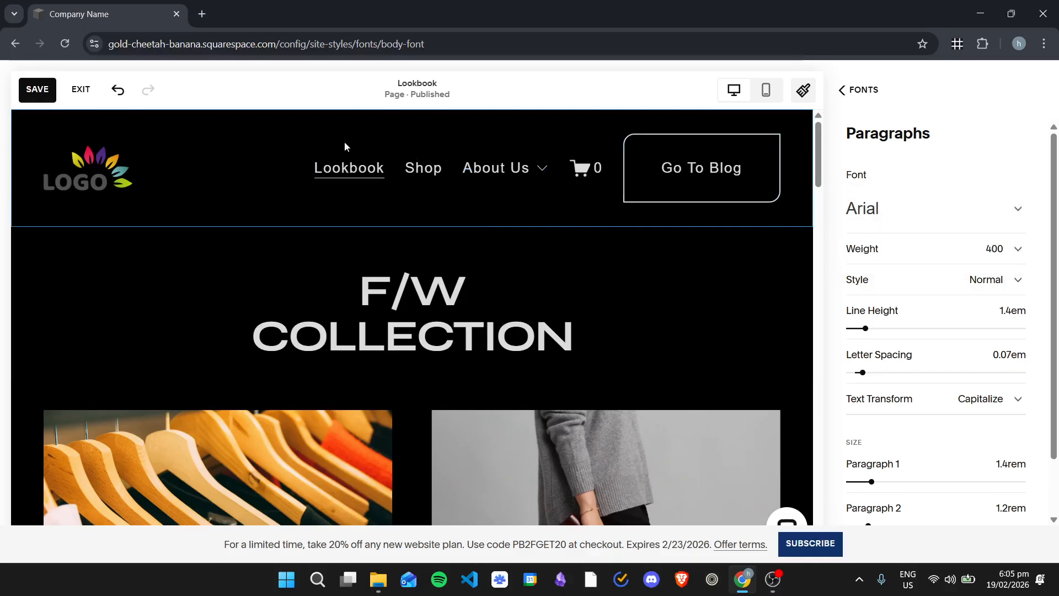
- Leave the font settings and open the site's color settings with the section color themes
scroll(937, 320, down, 1)
scroll(950, 382, up, 1)
click(859, 94)
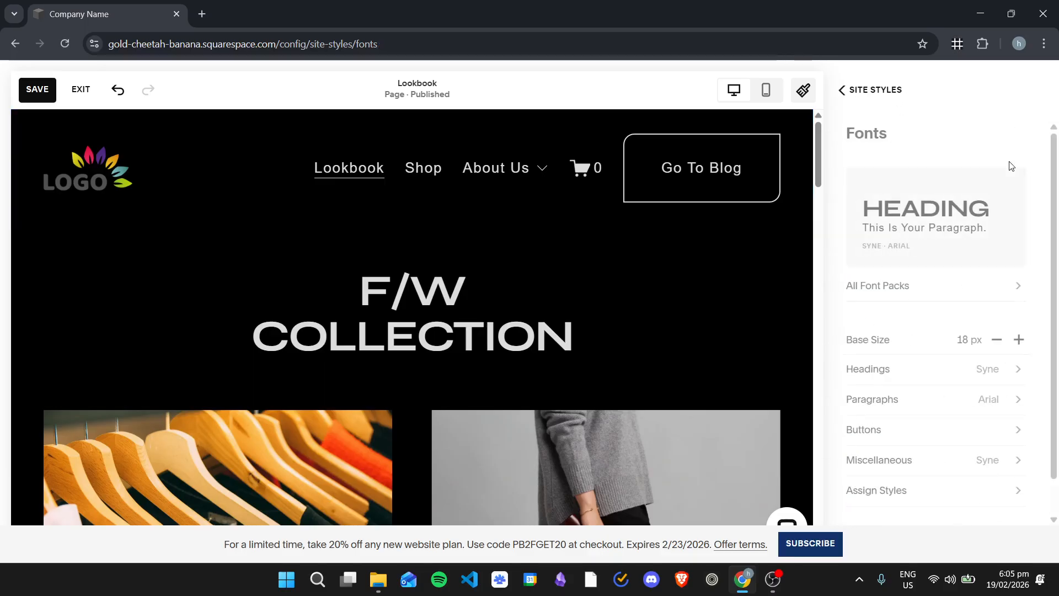
scroll(901, 278, down, 1)
click(839, 89)
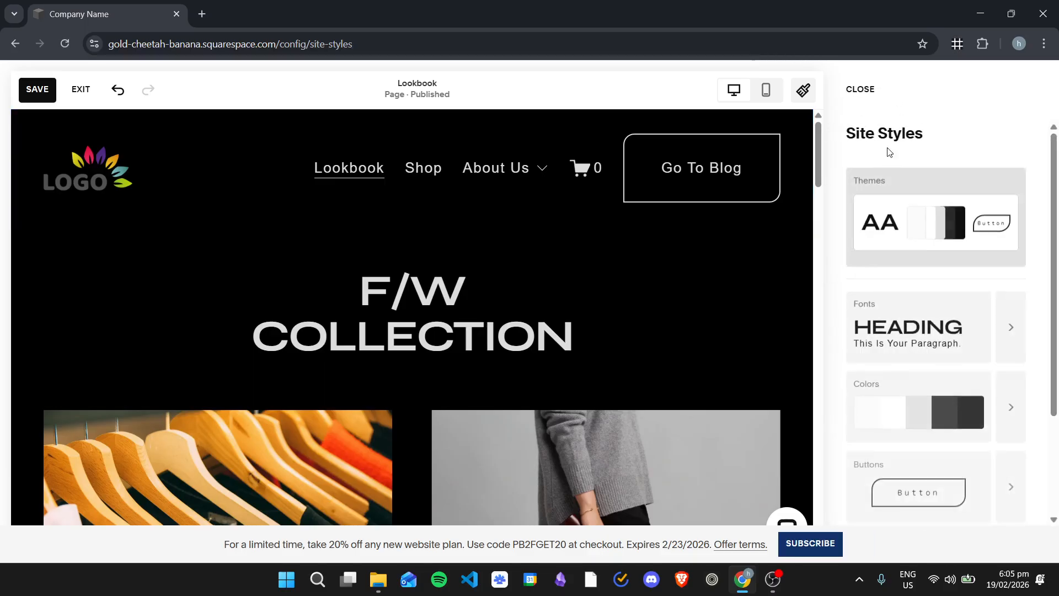
scroll(931, 379, down, 1)
click(1018, 330)
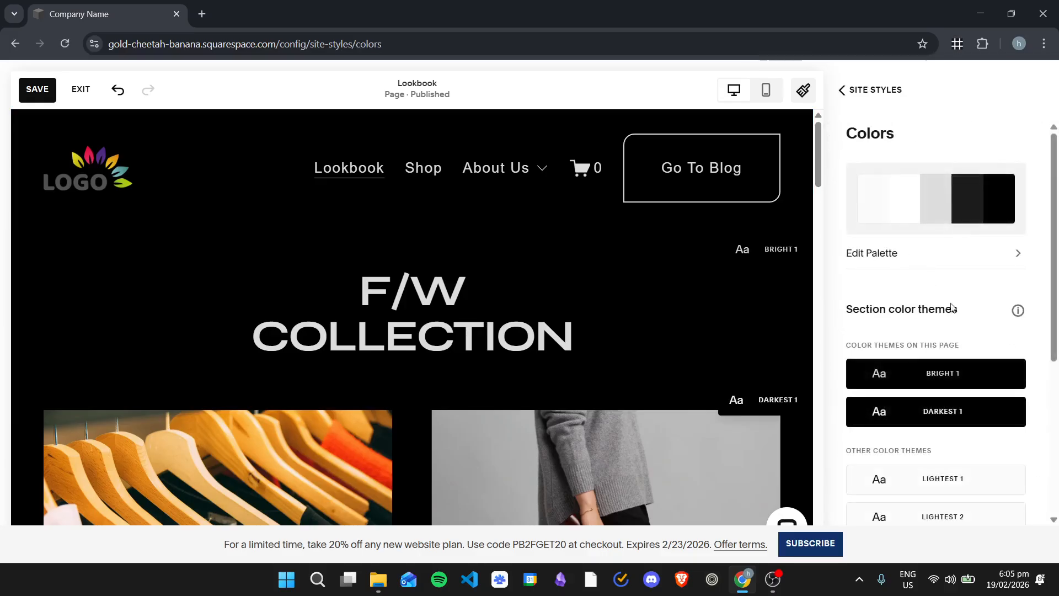
scroll(882, 312, down, 2)
scroll(885, 274, up, 2)
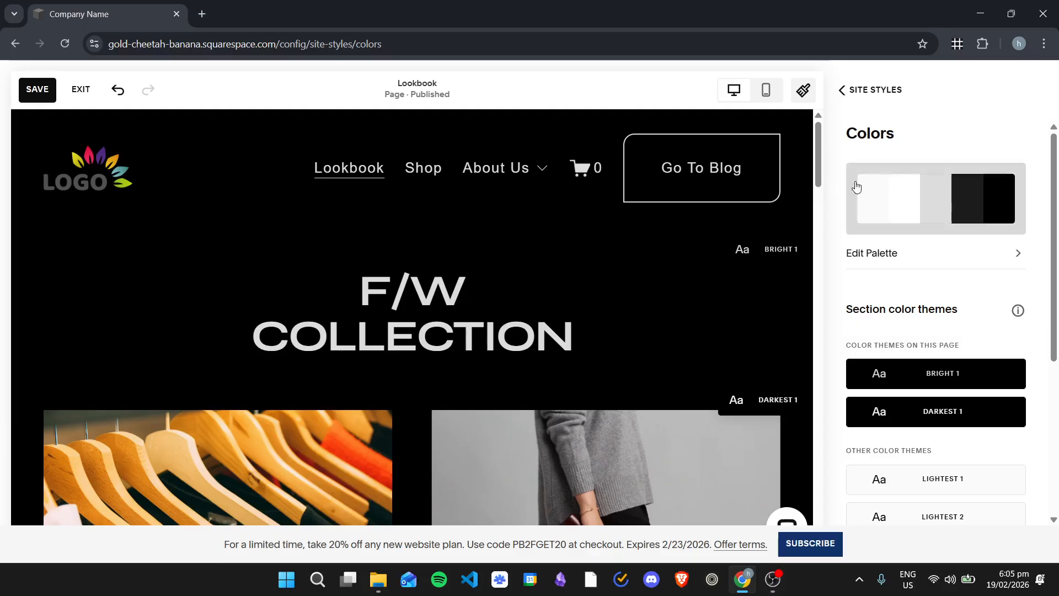
- Edit the Bright 1 color theme and give its header Navigation Links a custom yellow-green color
click(1007, 377)
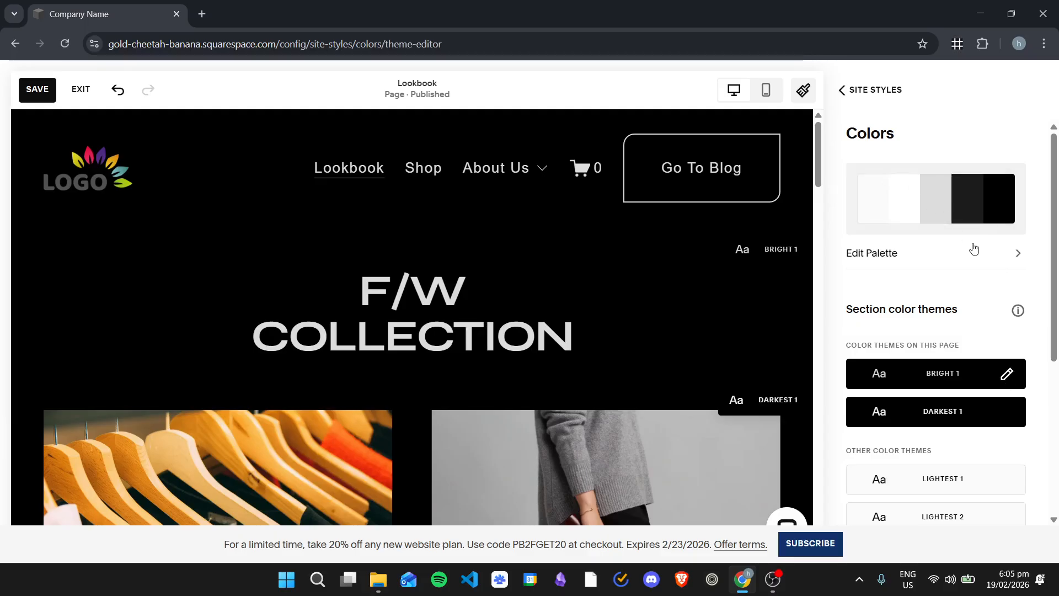
scroll(960, 286, down, 3)
scroll(969, 284, up, 3)
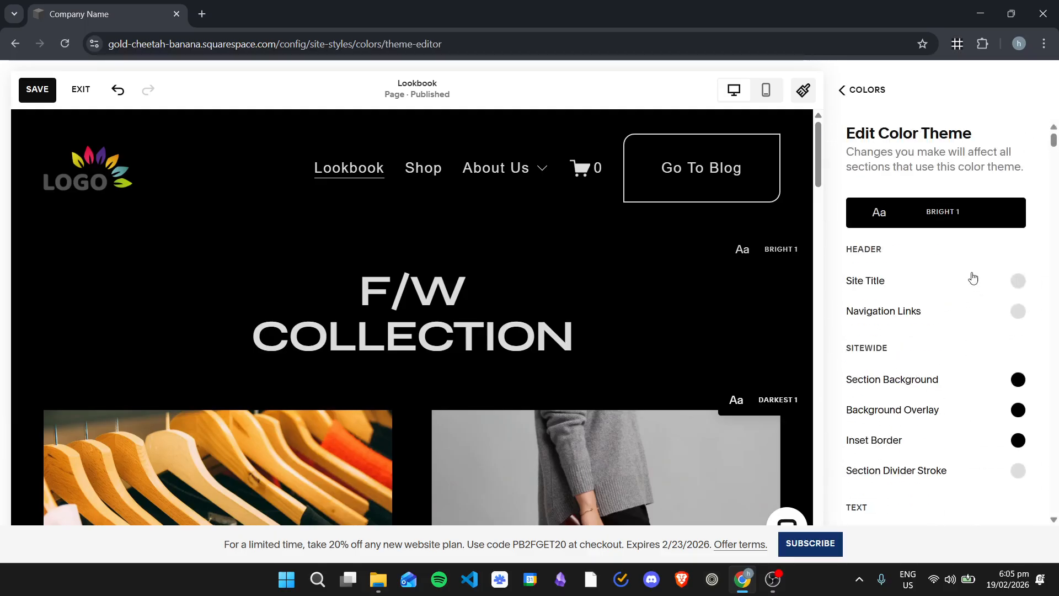
click(1019, 312)
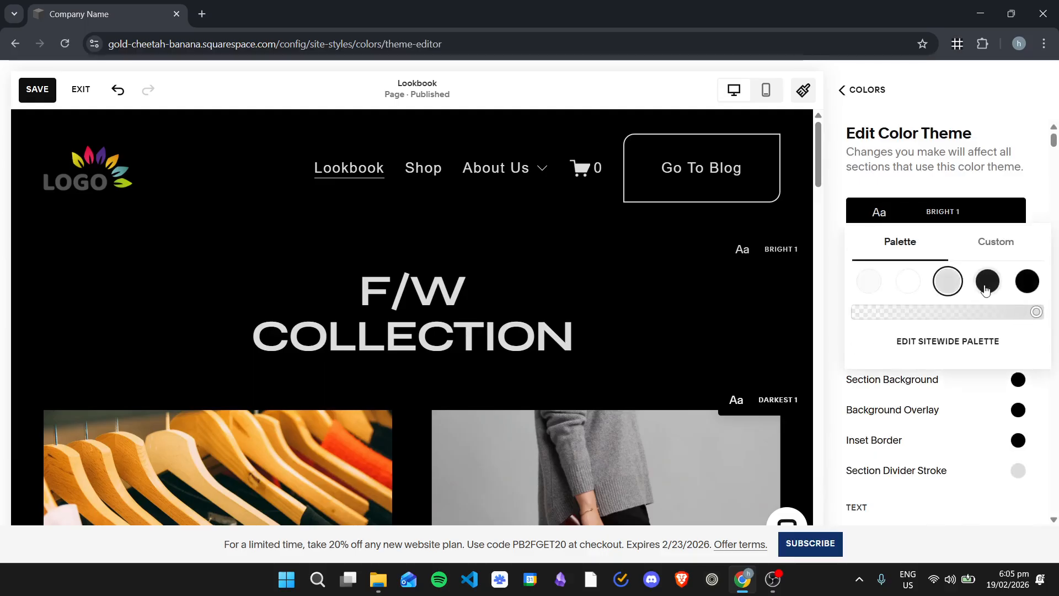
click(998, 244)
mouse_move(949, 246)
mouse_down()
mouse_move(1012, 237)
mouse_move(1023, 219)
mouse_up()
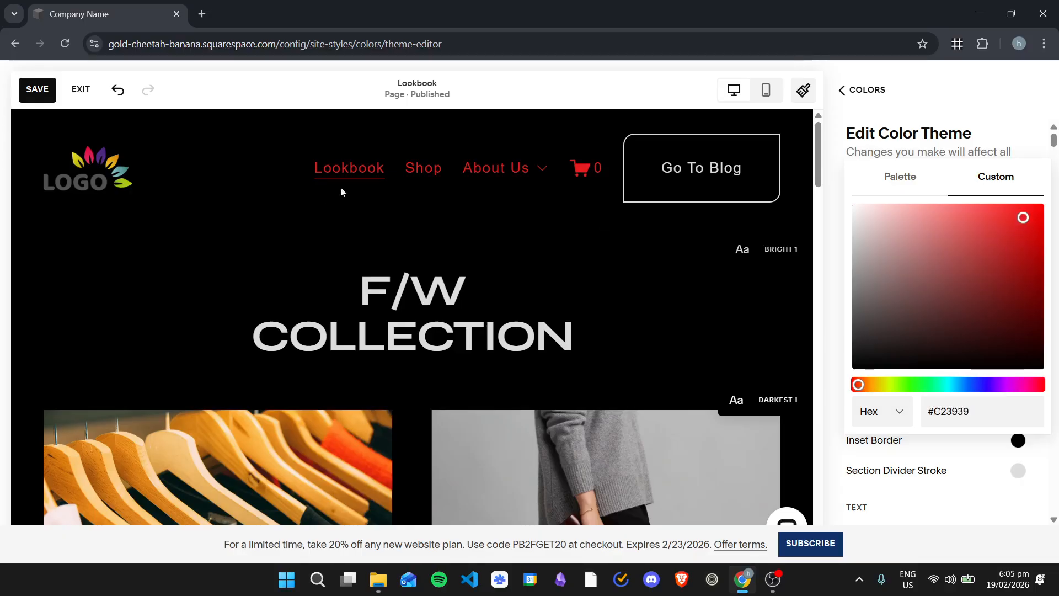
drag(903, 385, 892, 384)
click(999, 100)
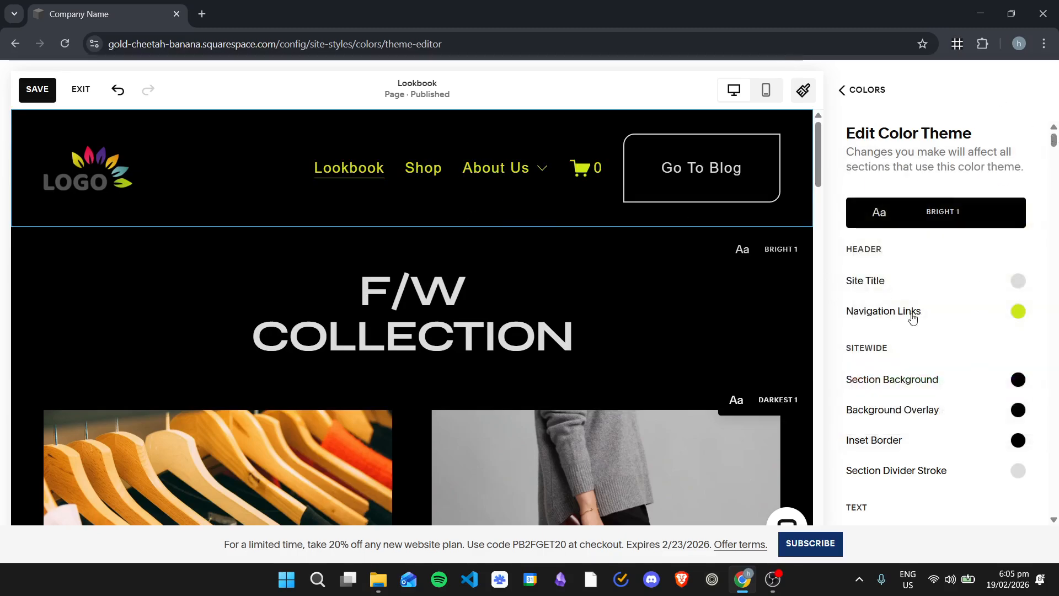
- Set the Bright 1 theme's Primary Button Text to a custom yellow-green with red 206 and green 224
scroll(996, 302, down, 1)
scroll(959, 292, up, 1)
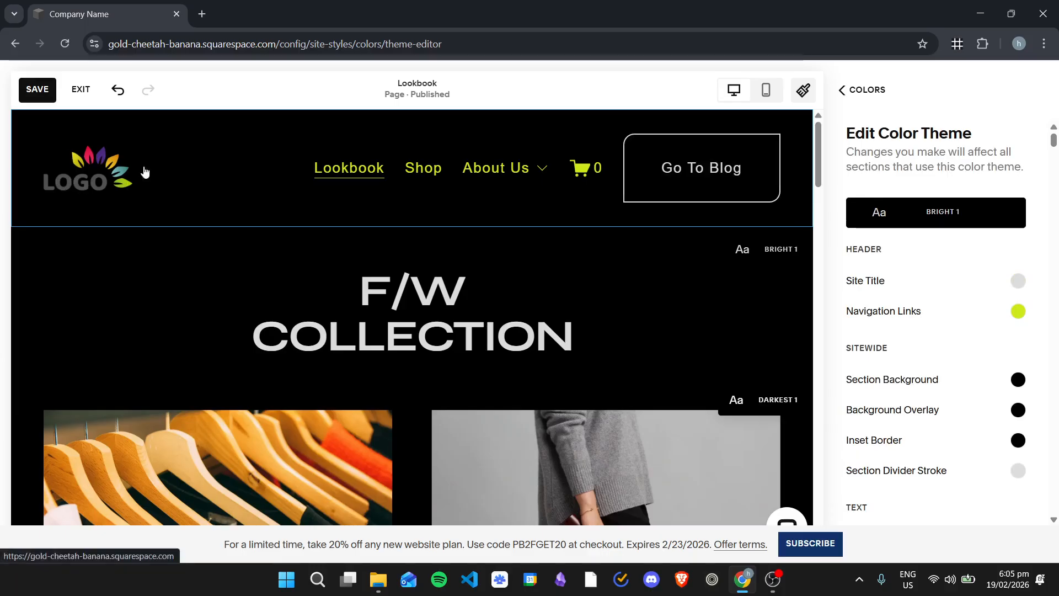
scroll(1021, 328, down, 1)
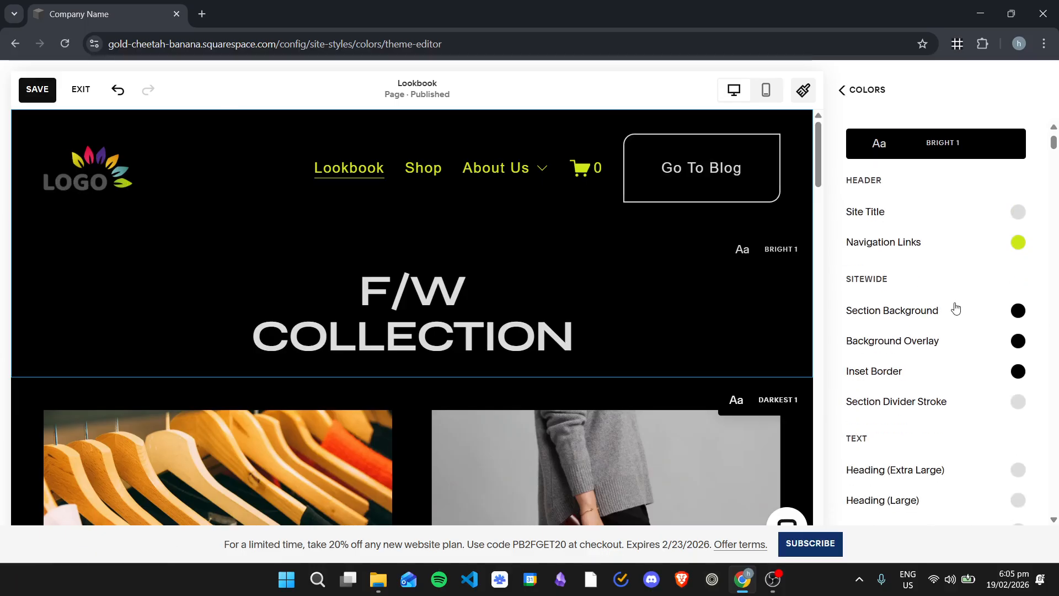
scroll(956, 308, down, 1)
scroll(969, 232, down, 10)
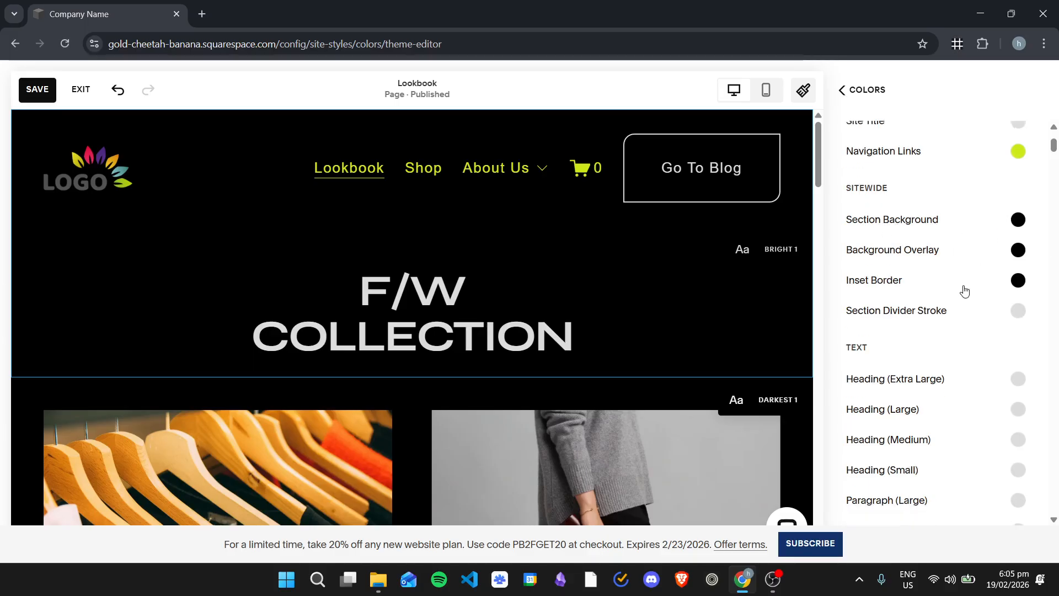
scroll(949, 248, up, 2)
scroll(938, 255, down, 3)
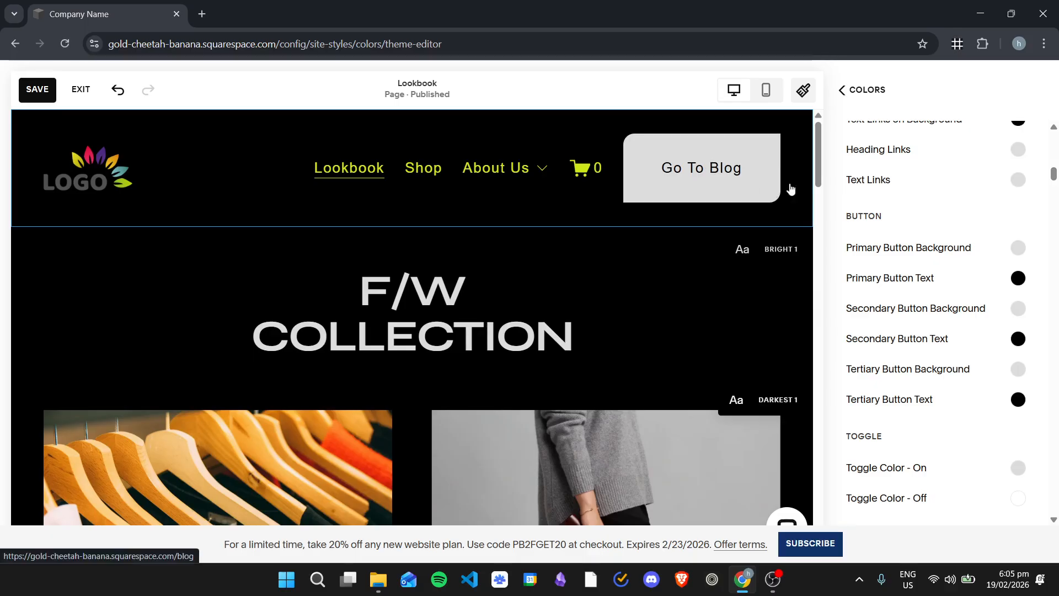
click(991, 278)
click(984, 209)
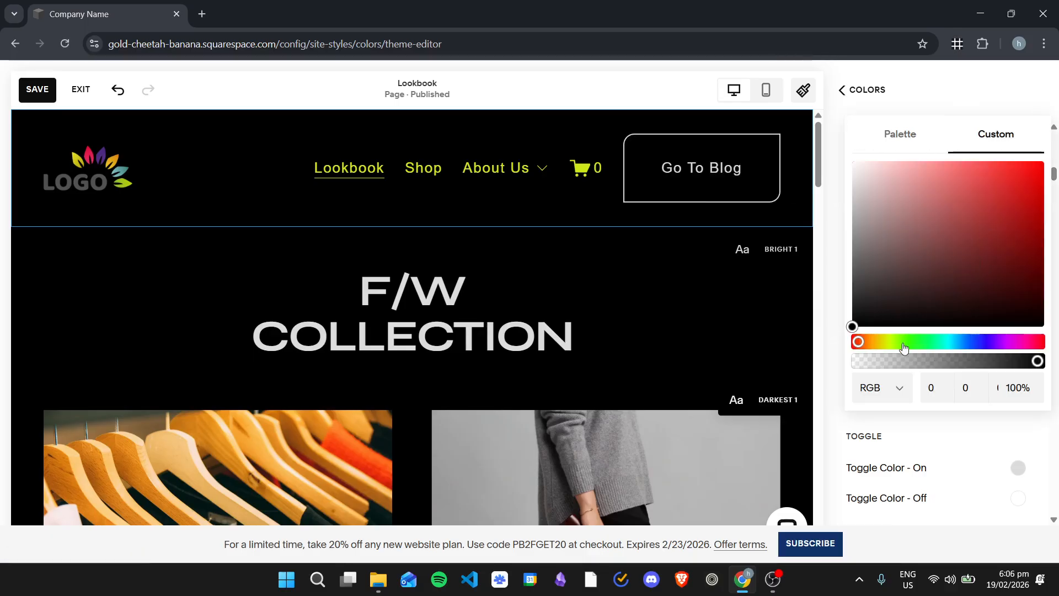
click(888, 343)
click(920, 283)
click(1006, 182)
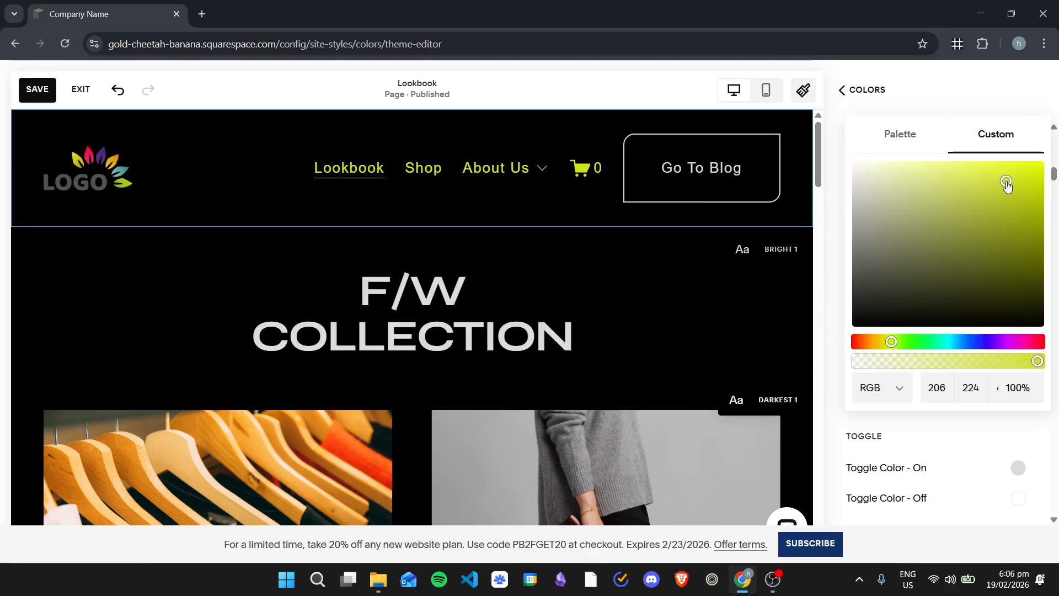
click(944, 91)
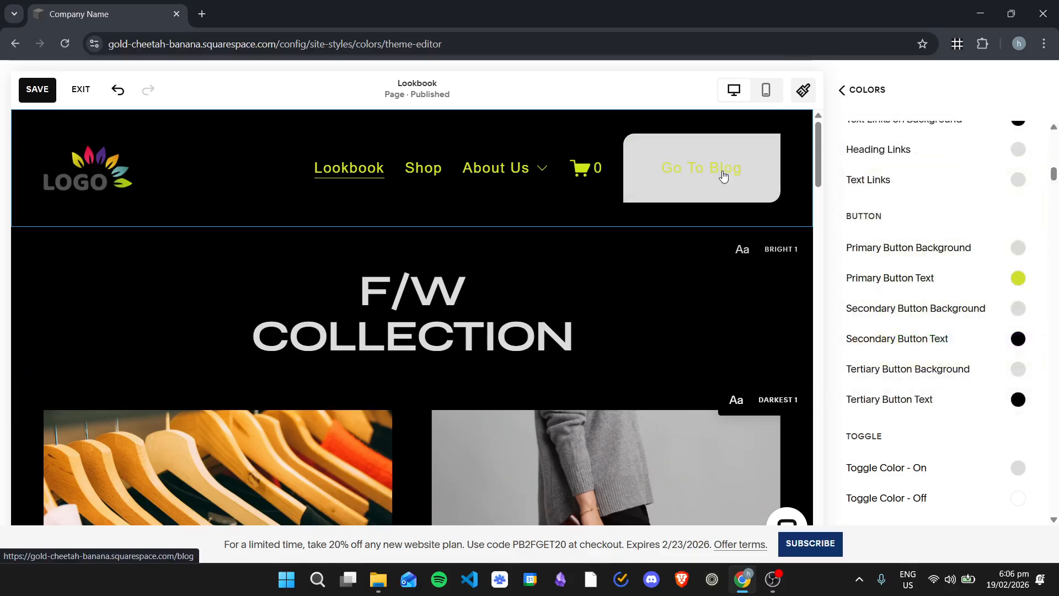